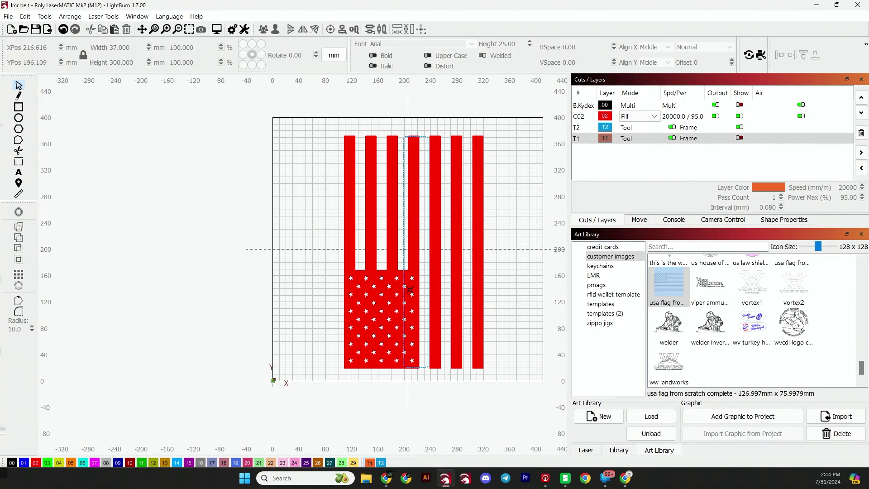
# Select the narrow strip frame and zoom to check its size.
pyautogui.scroll(1, 424, 371)
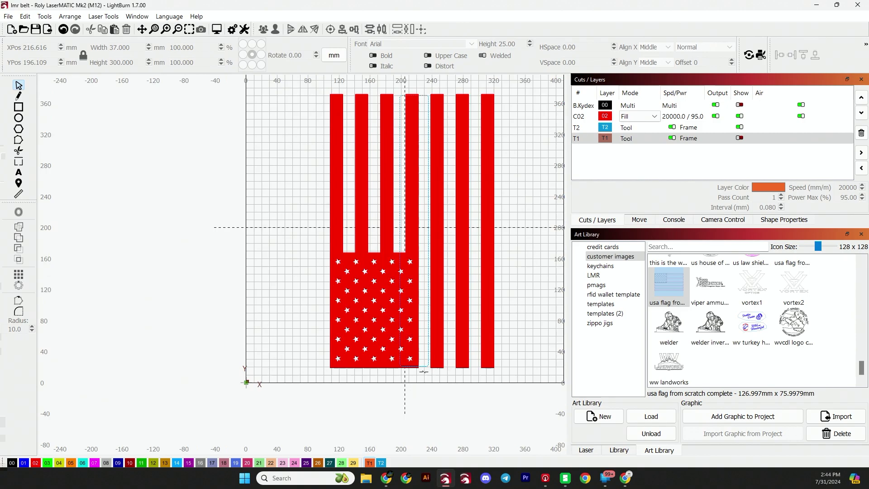
pyautogui.scroll(3, 424, 371)
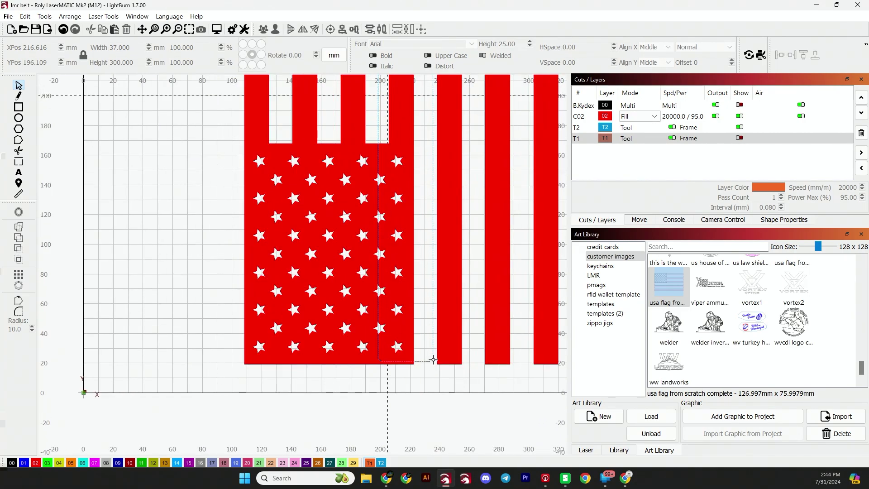
pyautogui.click(433, 360)
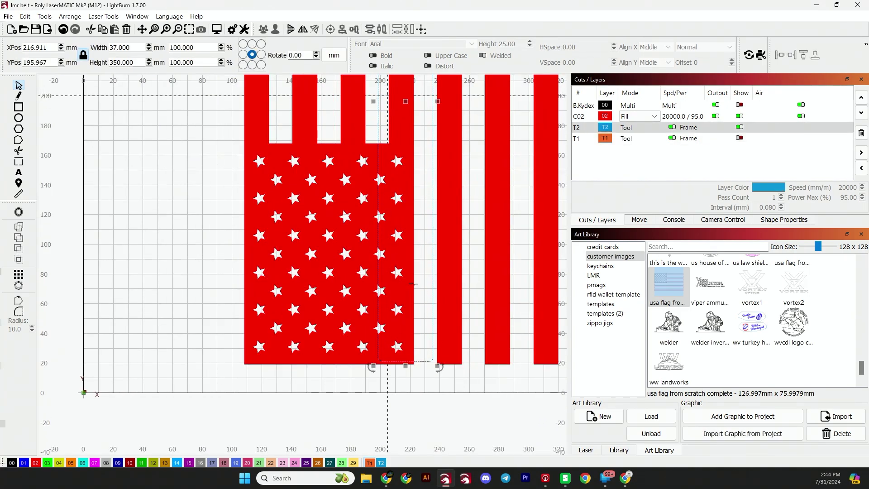
pyautogui.scroll(-3, 407, 251)
pyautogui.scroll(-4, 407, 252)
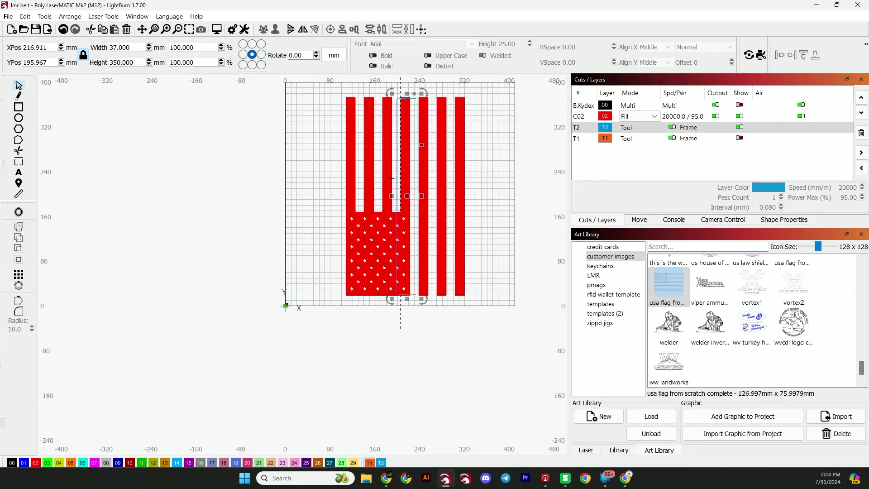
# Marquee-select the whole US flag together with the T2 strip frame.
pyautogui.scroll(4, 391, 178)
pyautogui.click(380, 285)
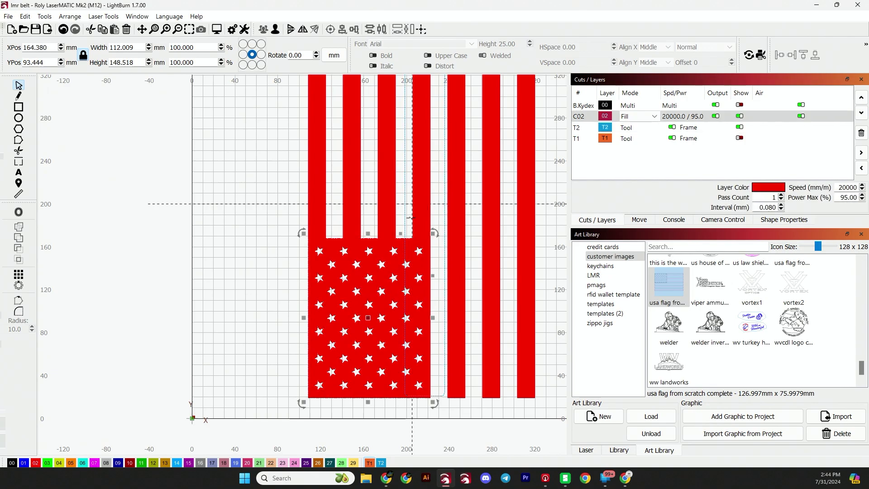
pyautogui.moveTo(361, 422); pyautogui.dragTo(266, 204)
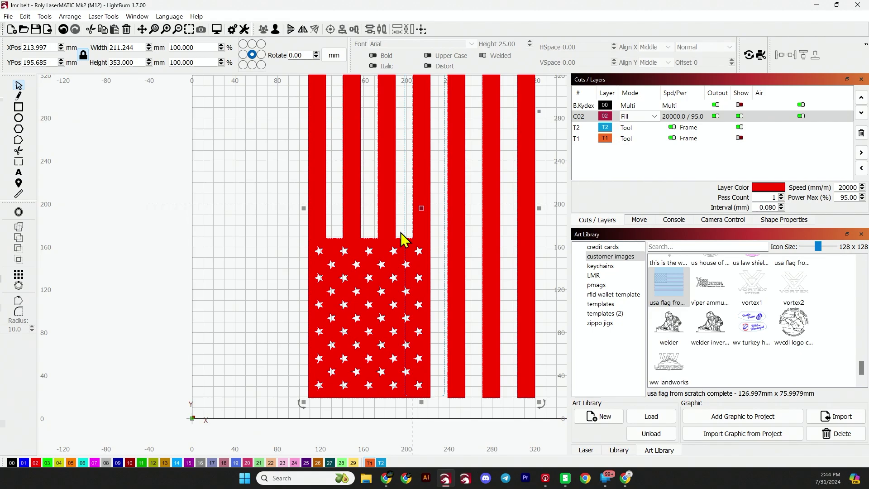
pyautogui.scroll(4, 443, 320)
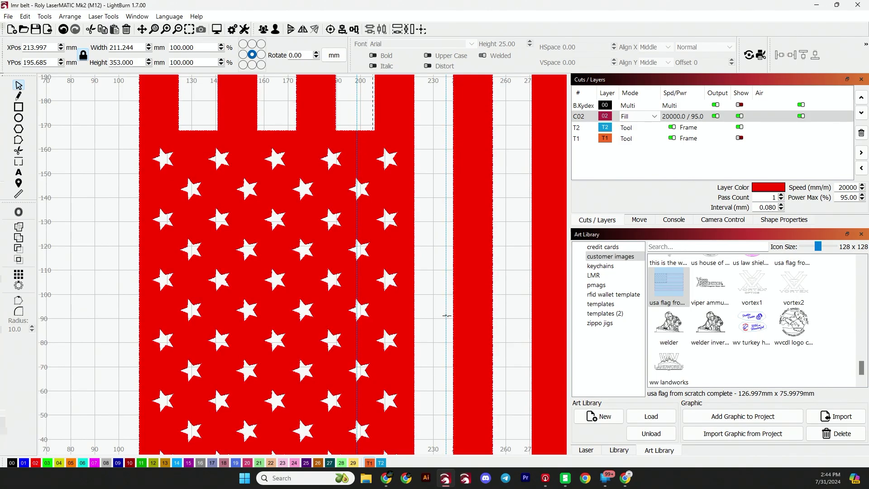
pyautogui.scroll(-3, 447, 315)
pyautogui.click(437, 437)
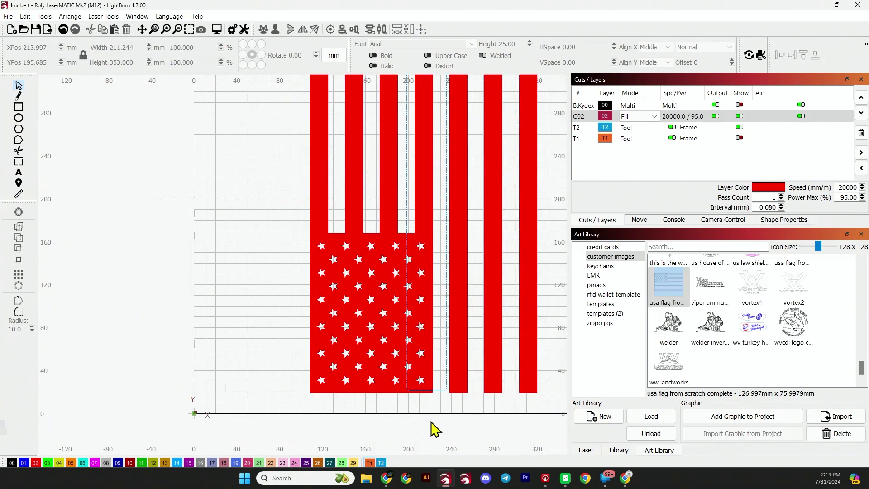
pyautogui.click(386, 392)
pyautogui.scroll(5, 445, 386)
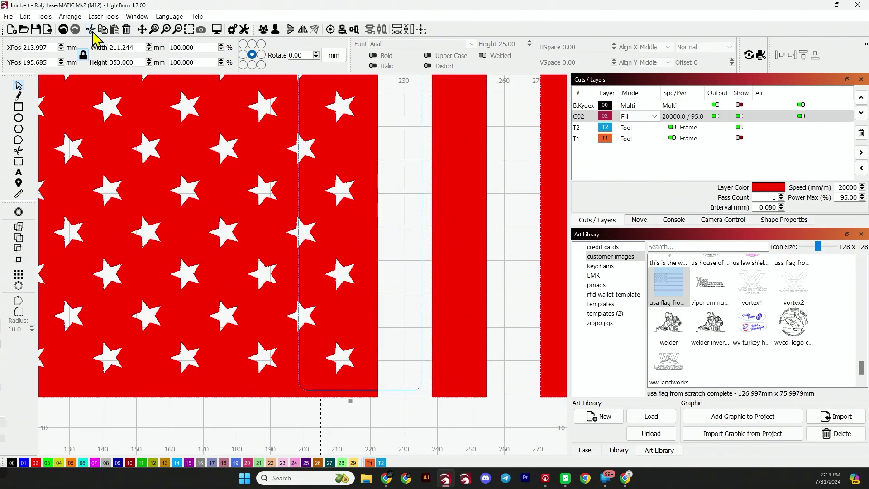
# Run Tools > Cut Shapes to split the flag along the strip frame.
pyautogui.click(101, 18)
pyautogui.moveTo(44, 17)
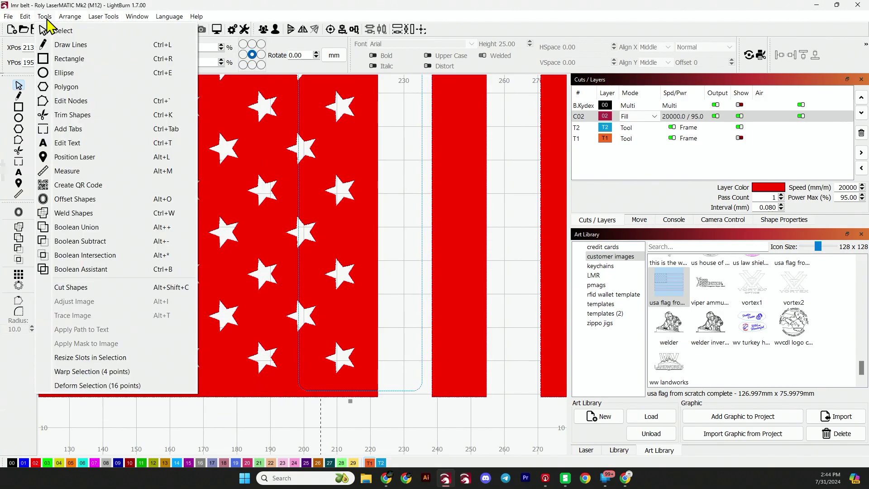
pyautogui.click(99, 290)
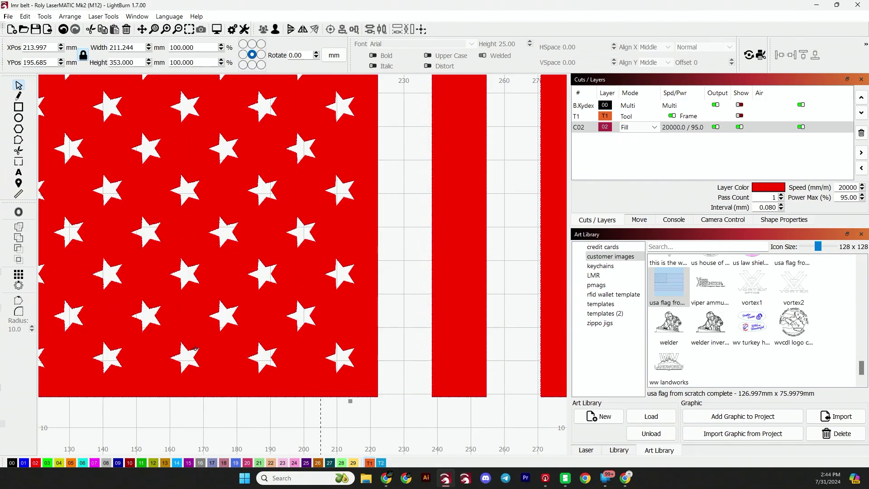
pyautogui.scroll(-3, 191, 289)
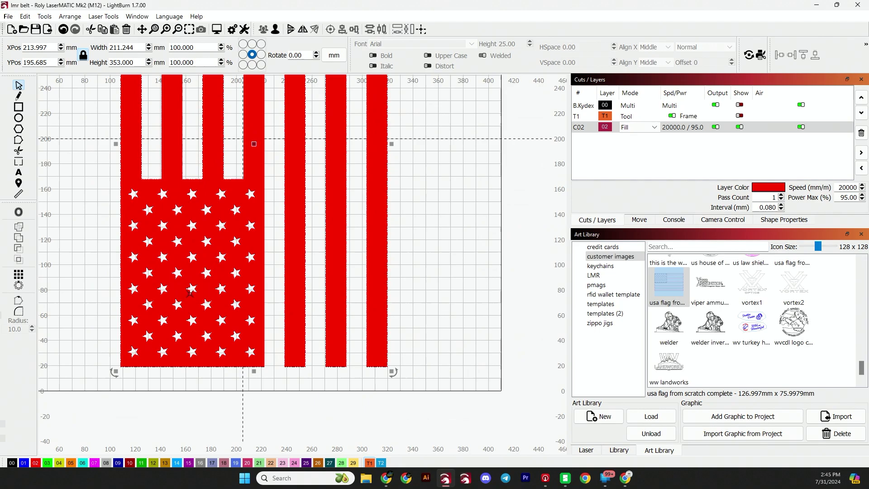
# Drag the star-field piece aside to check the cut, then undo to rejoin the flag.
pyautogui.click(175, 400)
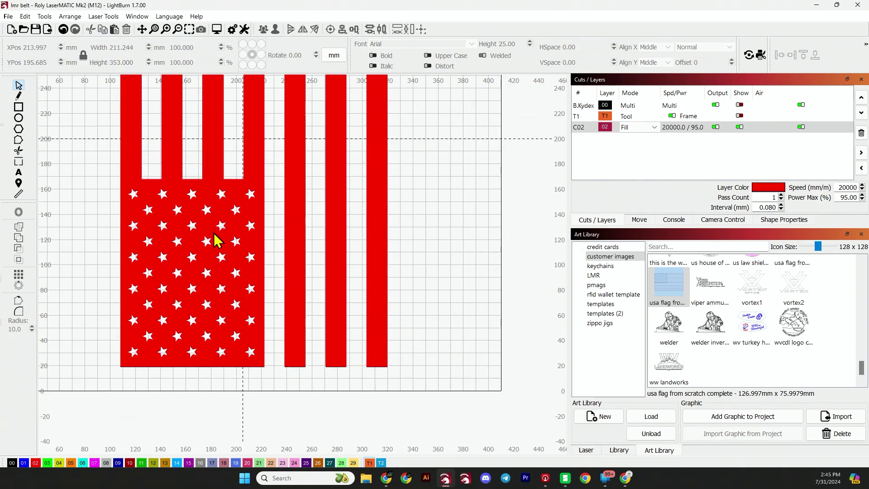
pyautogui.click(189, 264)
pyautogui.moveTo(188, 264); pyautogui.dragTo(410, 290)
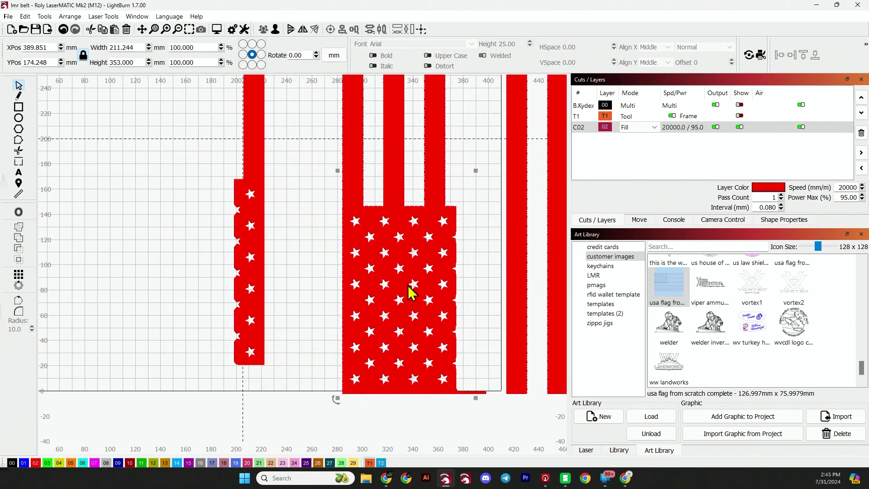
pyautogui.scroll(-3, 410, 292)
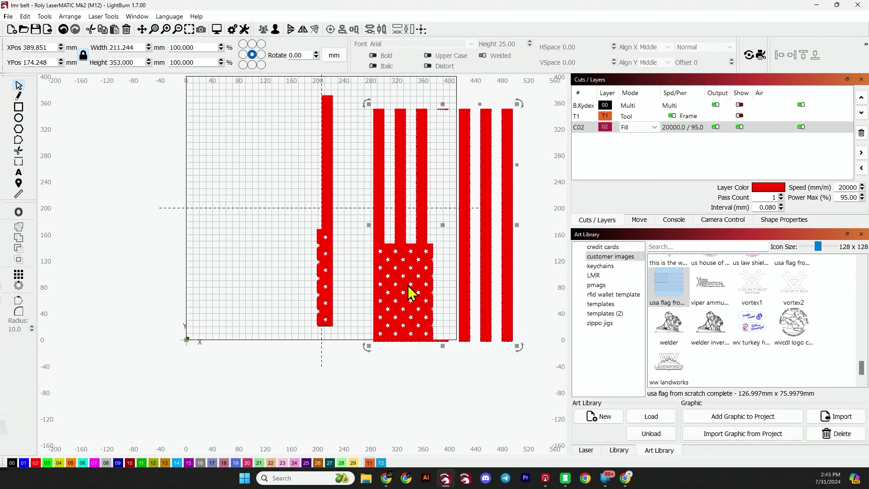
pyautogui.hotkey('ctrl', 'z')
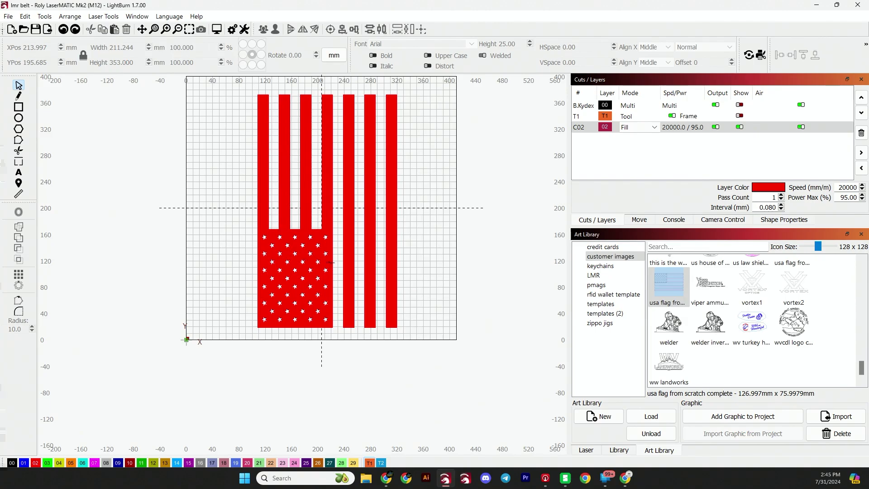
# Select the reassembled flag, try a small move, and undo it.
pyautogui.click(331, 263)
pyautogui.scroll(5, 344, 326)
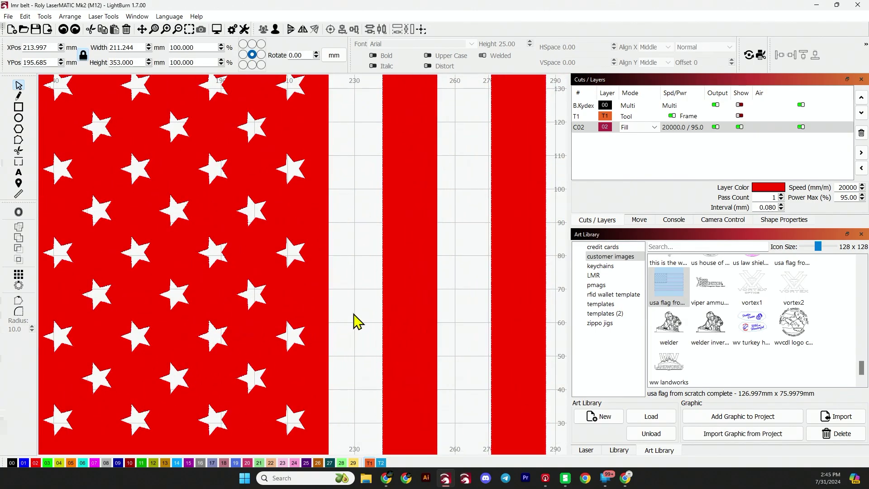
pyautogui.scroll(-5, 424, 324)
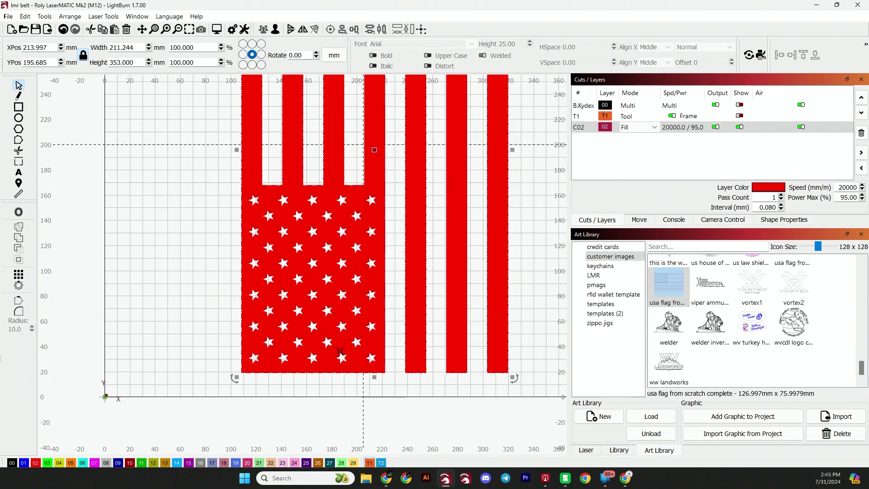
pyautogui.moveTo(340, 351)
pyautogui.mouseDown()
pyautogui.moveTo(287, 369)
pyautogui.moveTo(368, 361)
pyautogui.moveTo(310, 355)
pyautogui.moveTo(352, 351)
pyautogui.moveTo(347, 339)
pyautogui.mouseUp()
pyautogui.hotkey('ctrl', 'z')
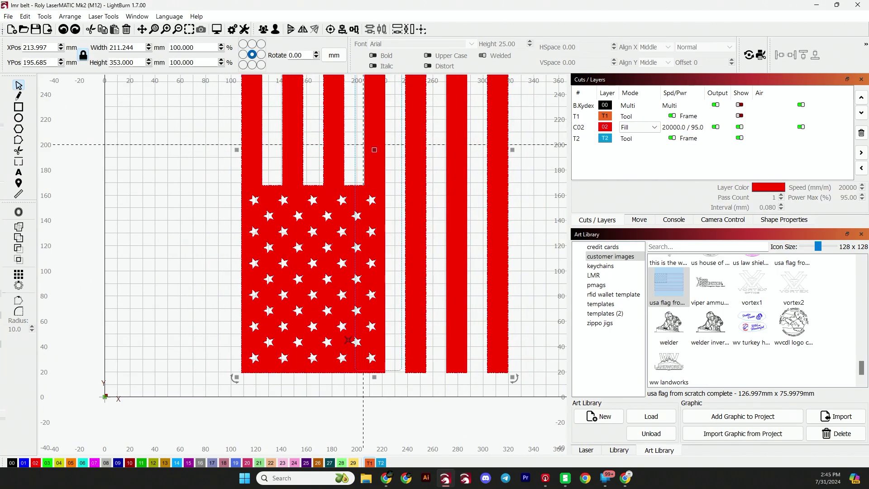
# Slide the flag right under the strip frame to about X 231.9, Y 194.9 mm.
pyautogui.click(339, 329)
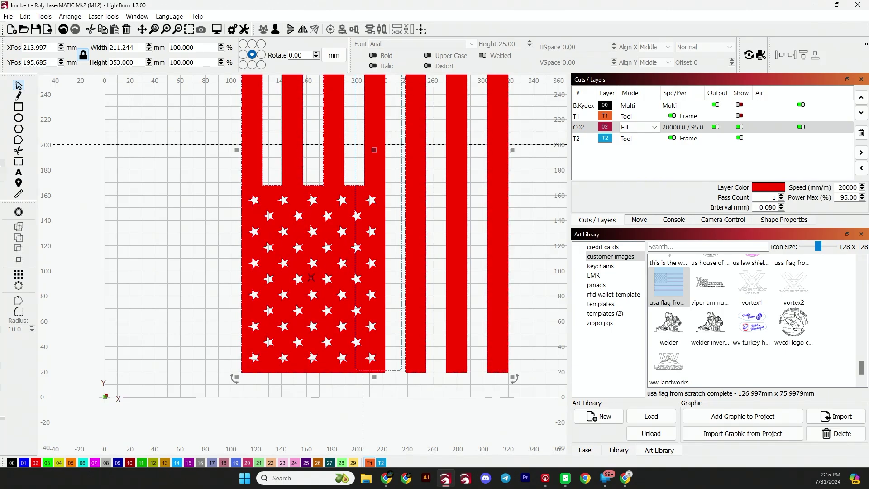
pyautogui.scroll(-2, 390, 343)
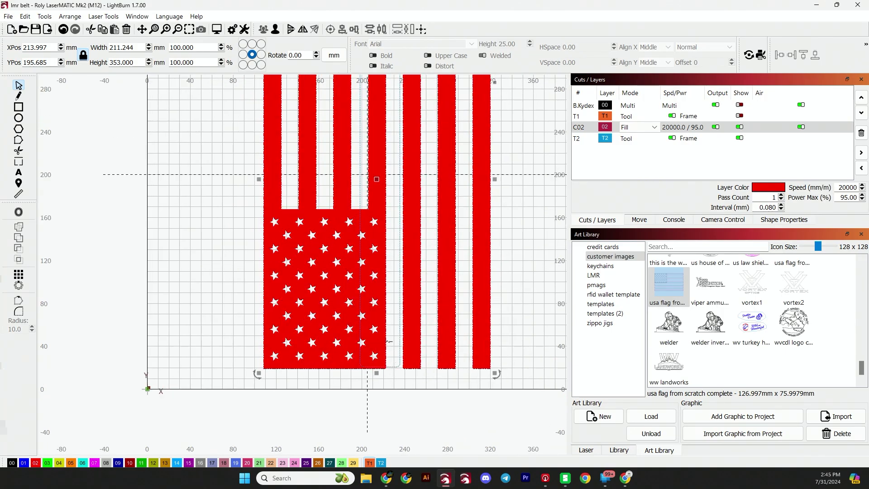
pyautogui.scroll(-1, 388, 342)
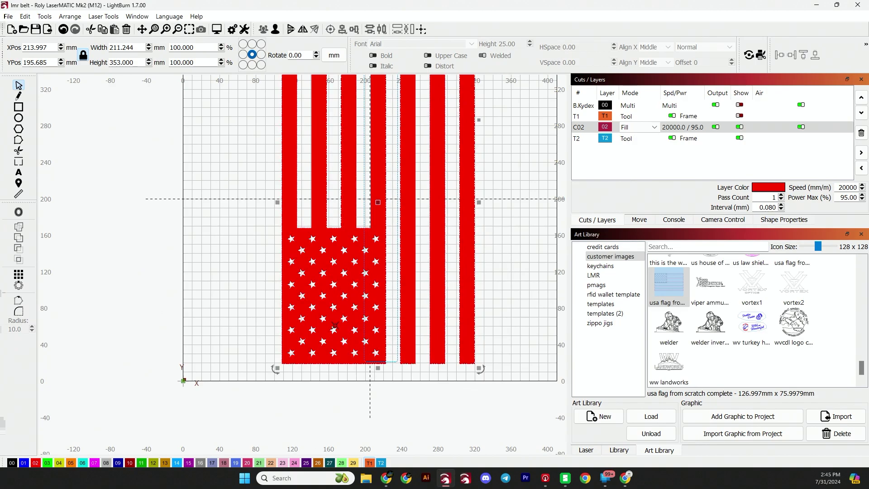
pyautogui.moveTo(343, 316); pyautogui.dragTo(335, 317)
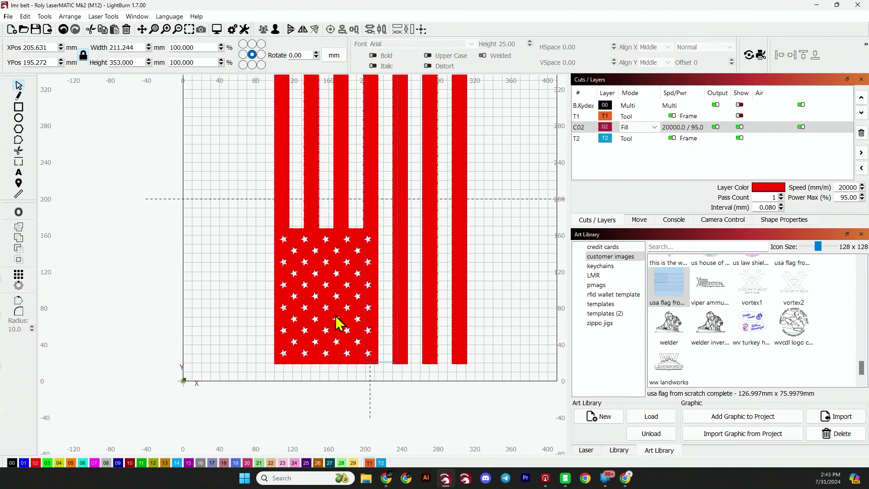
pyautogui.scroll(-2, 336, 315)
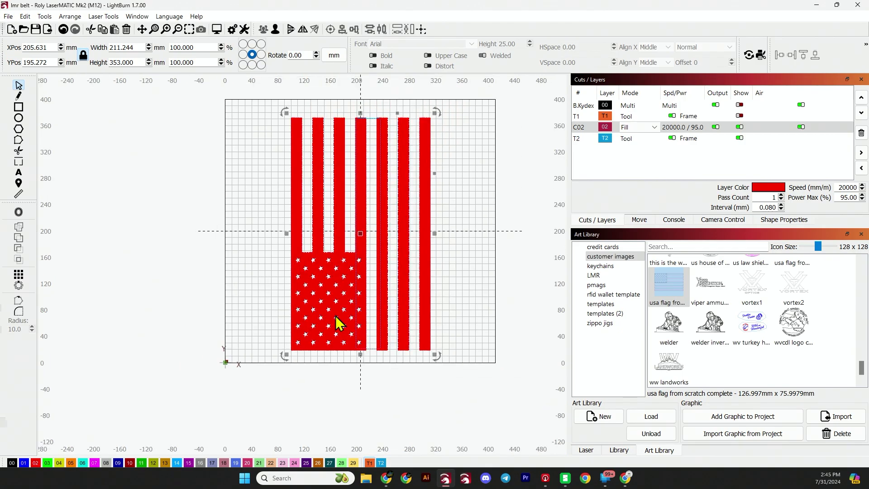
pyautogui.moveTo(323, 303); pyautogui.dragTo(340, 302)
pyautogui.scroll(3, 337, 314)
pyautogui.scroll(1, 337, 315)
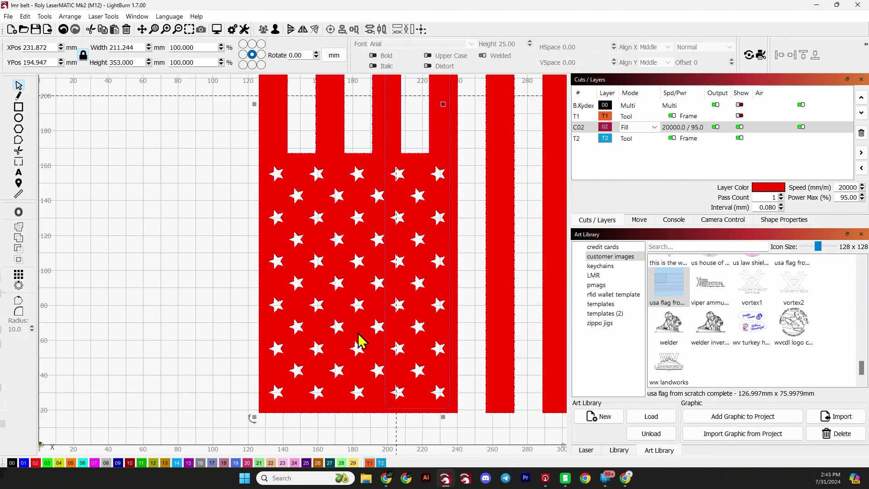
pyautogui.scroll(-4, 360, 341)
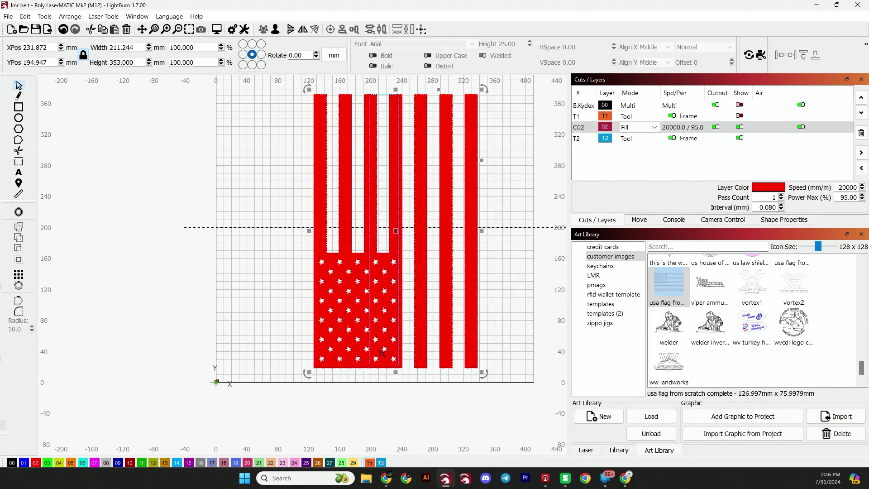
pyautogui.scroll(6, 368, 356)
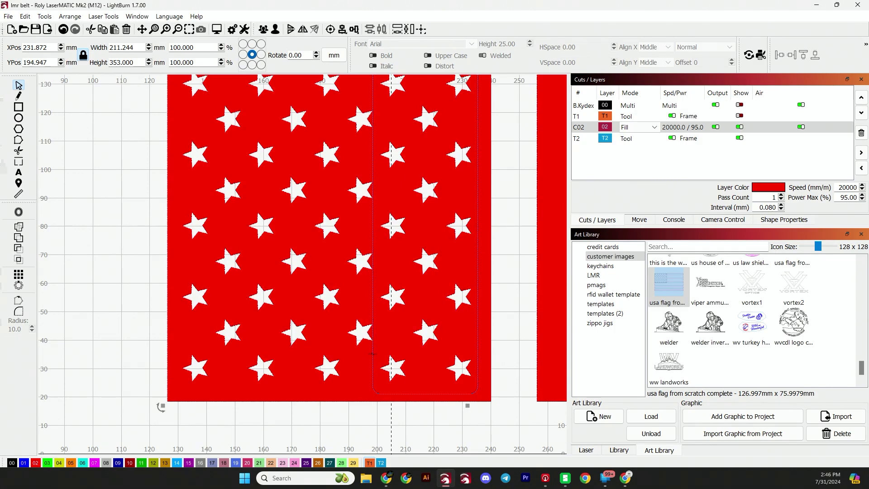
# Trim the flag along the T2 belt-strip outline with Tools > Cut Shapes.
pyautogui.click(41, 17)
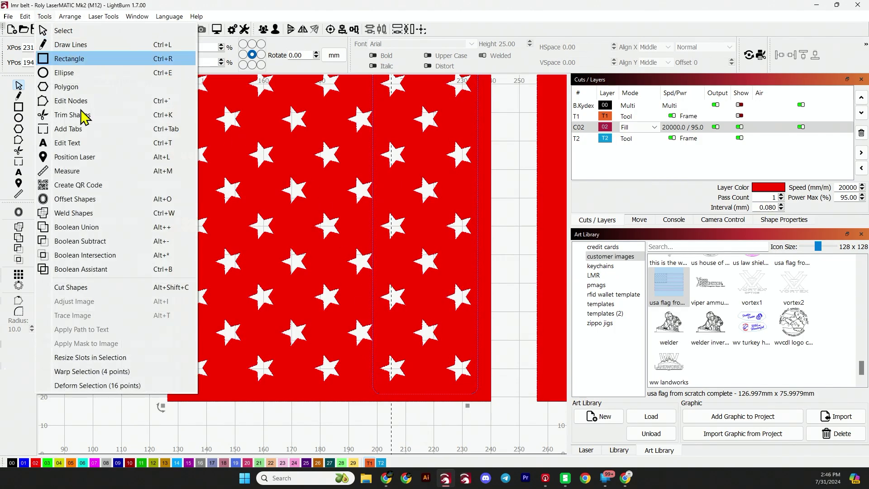
pyautogui.click(116, 269)
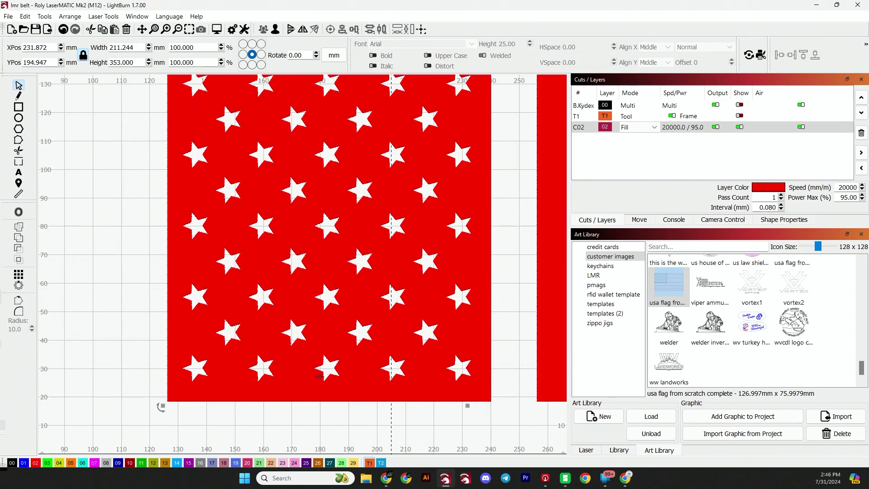
pyautogui.scroll(-6, 321, 385)
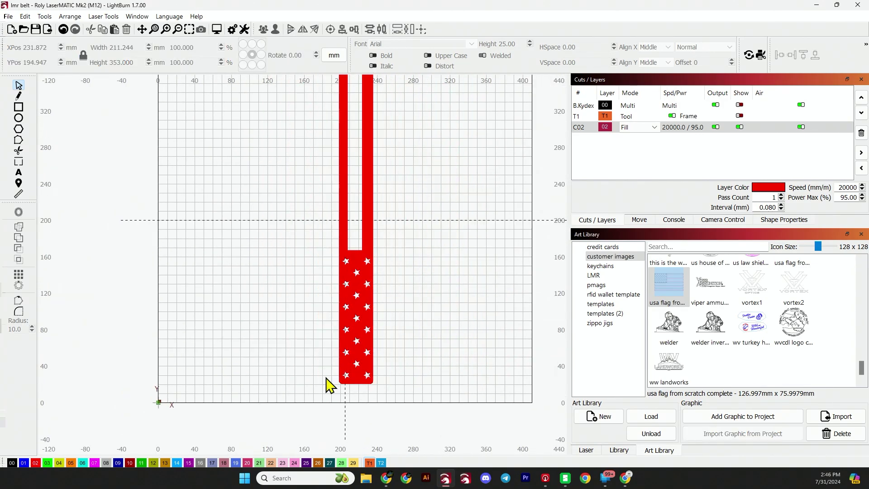
pyautogui.scroll(-2, 329, 383)
pyautogui.scroll(2, 338, 312)
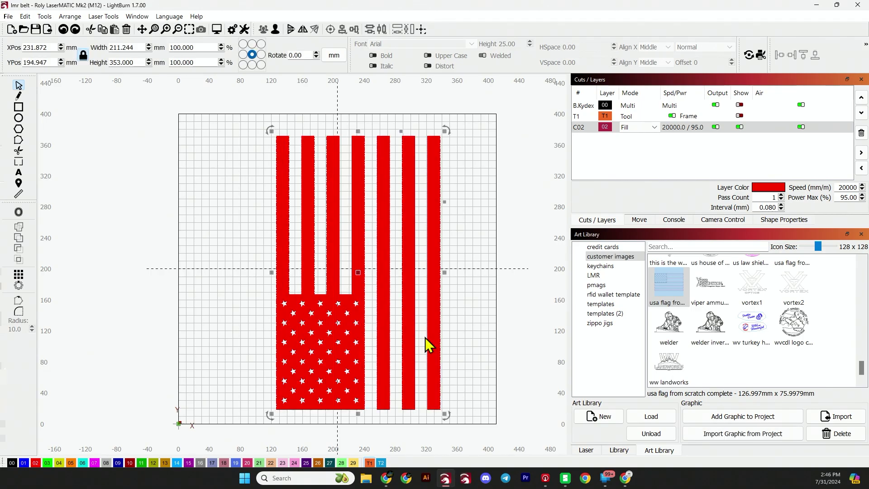
# Undo to restore the strip outline, then move the flag left to about X 205.0, Y 196.0 mm.
pyautogui.click(425, 338)
pyautogui.hotkey('ctrl', 'z')
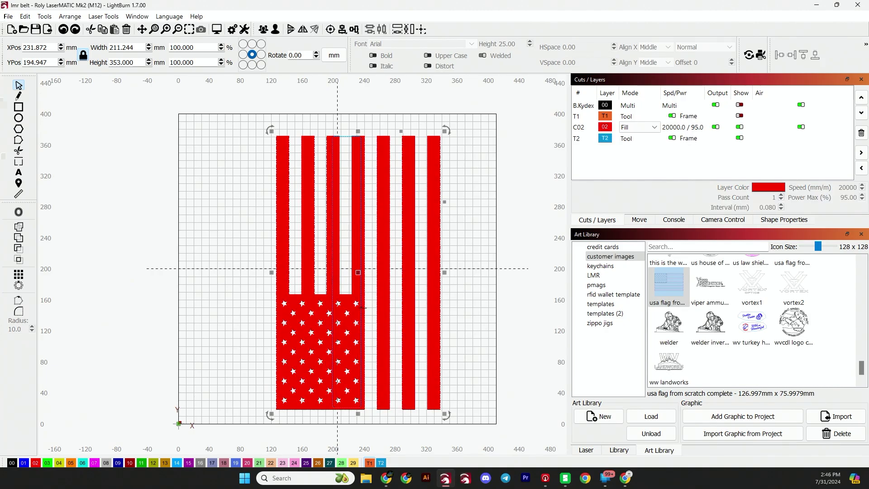
pyautogui.moveTo(310, 343); pyautogui.dragTo(306, 346)
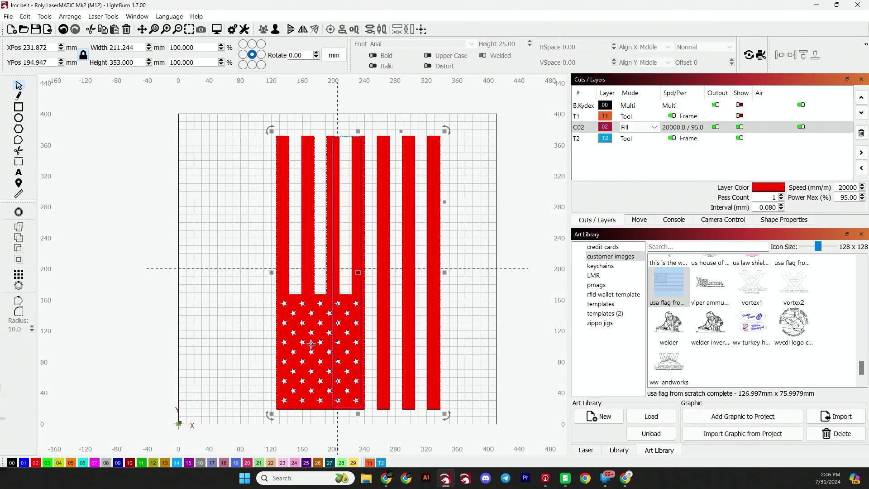
pyautogui.moveTo(354, 275); pyautogui.dragTo(338, 276)
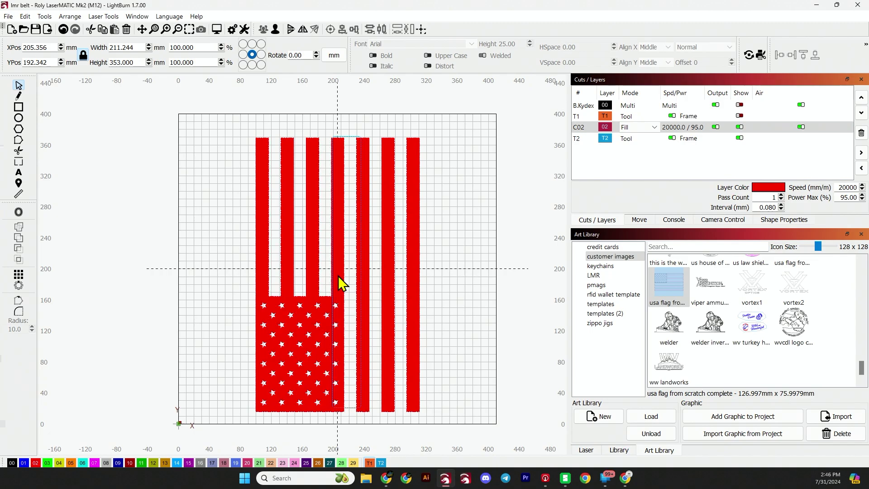
pyautogui.moveTo(338, 276); pyautogui.dragTo(337, 272)
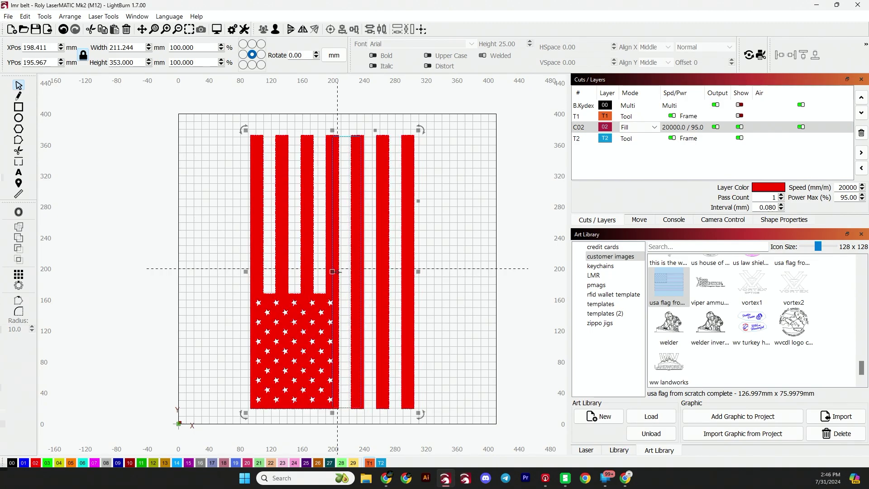
pyautogui.moveTo(337, 272); pyautogui.dragTo(339, 271)
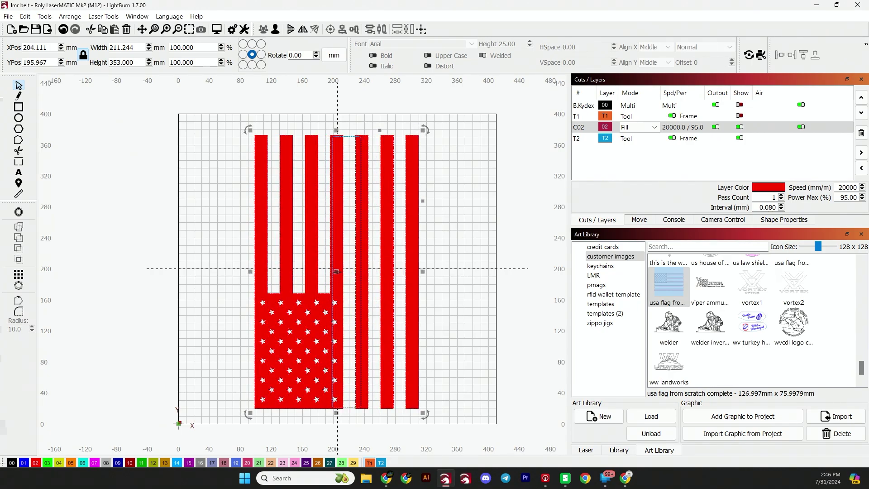
pyautogui.press('Right')
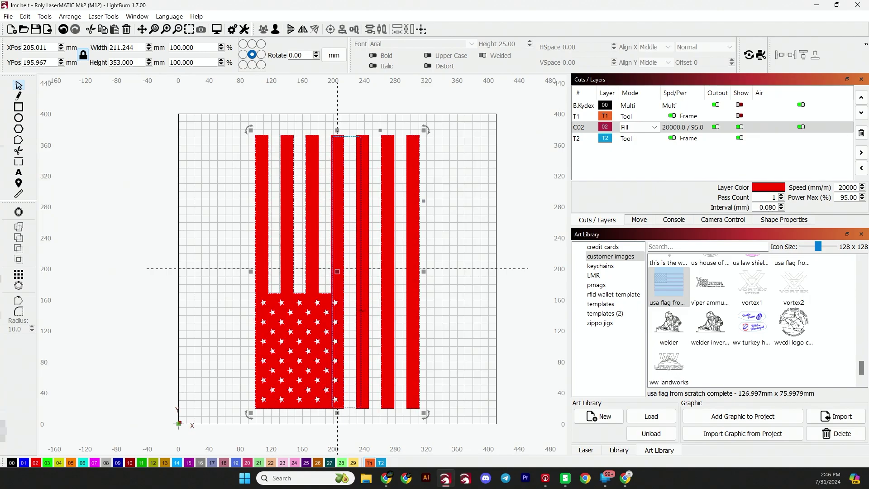
pyautogui.click(44, 17)
pyautogui.click(109, 287)
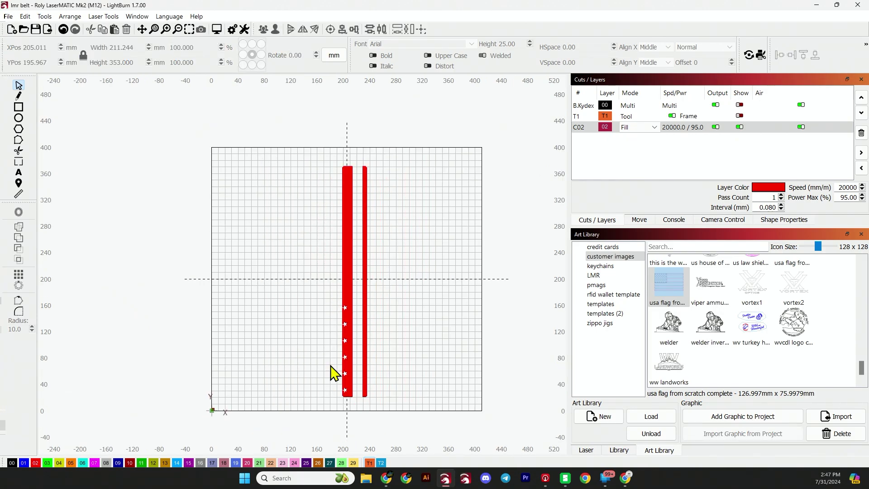
pyautogui.hotkey('ctrl', 'z')
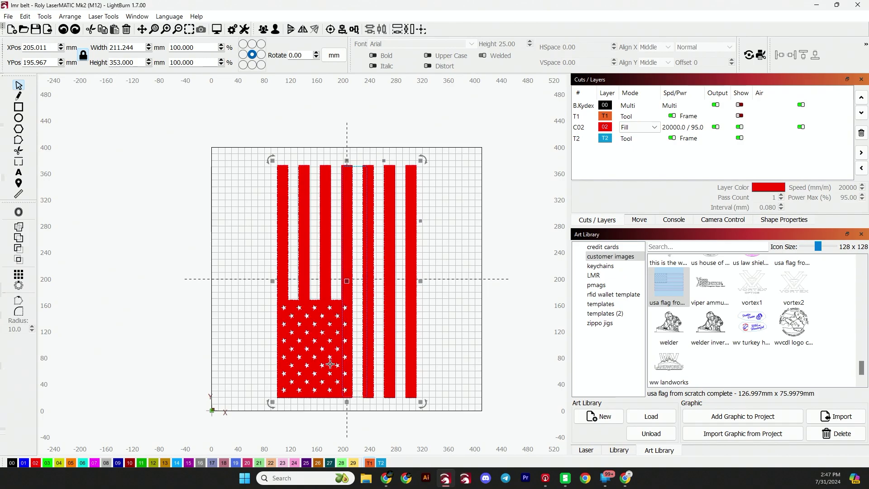
pyautogui.scroll(3, 330, 385)
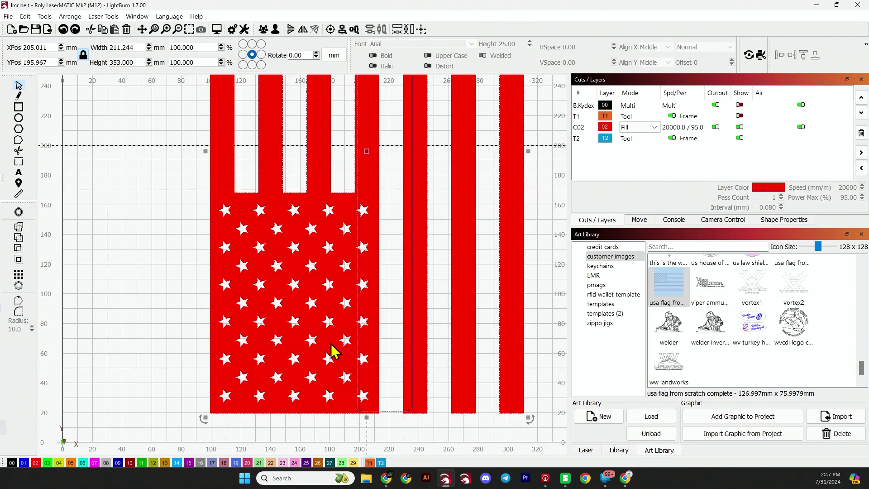
# Nudge the flag right under the strip outline until XPos reads 206.911.
pyautogui.press('Right')
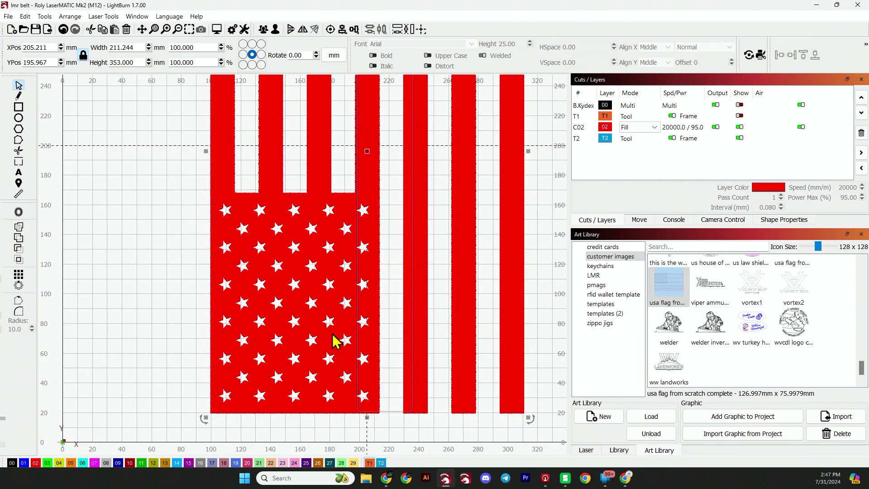
pyautogui.moveTo(334, 340); pyautogui.dragTo(356, 331)
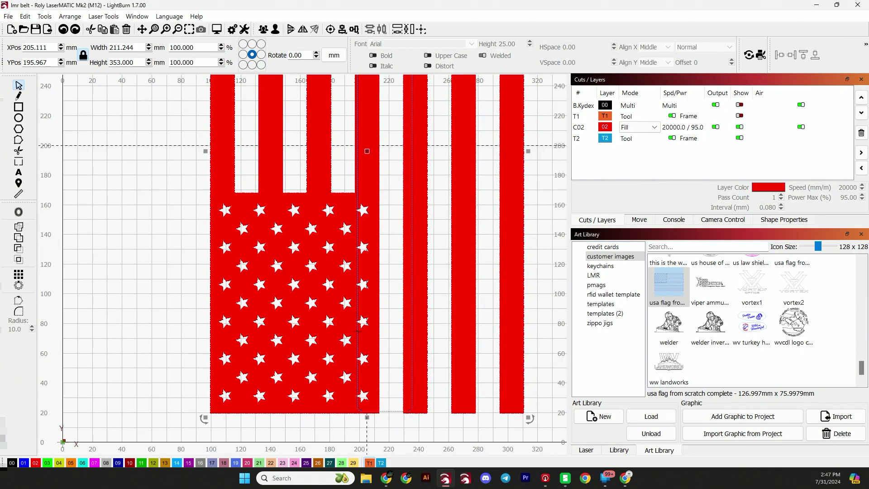
pyautogui.press('Left')
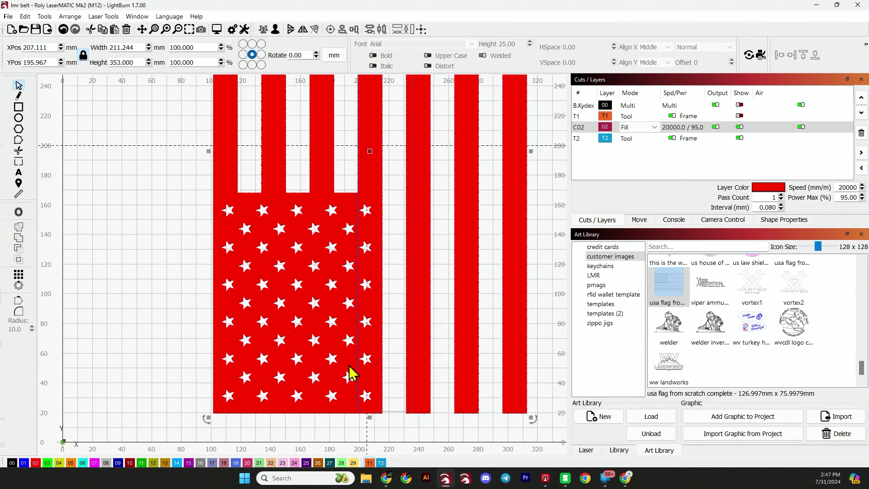
pyautogui.press('Right')
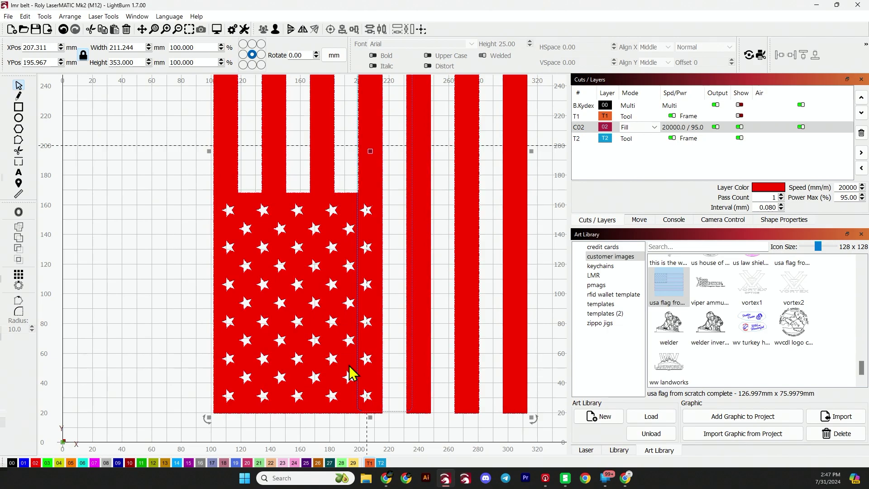
pyautogui.press('Right')
pyautogui.press('Right')
pyautogui.press('Right')
pyautogui.press('Right')
pyautogui.press('Right')
pyautogui.press('Right')
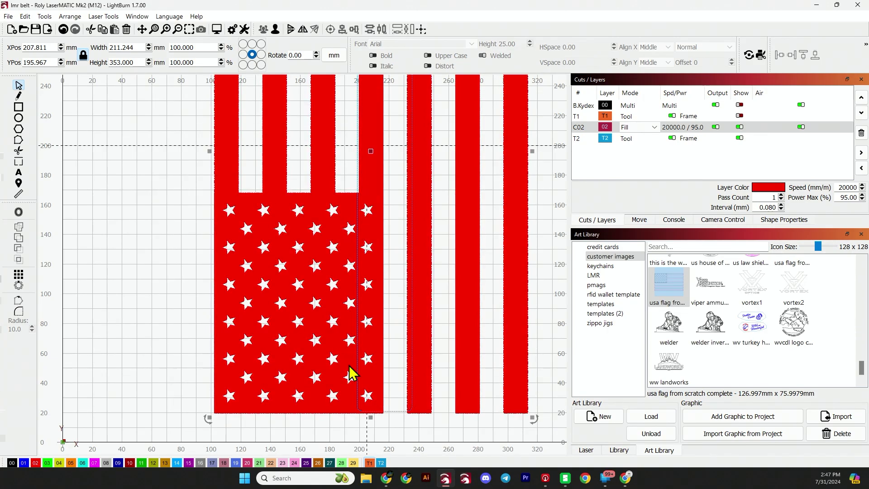
pyautogui.press('Left')
pyautogui.press('Left')
pyautogui.press('Left')
pyautogui.press('Left')
pyautogui.press('Left')
pyautogui.press('Left')
pyautogui.press('Left')
pyautogui.press('Left')
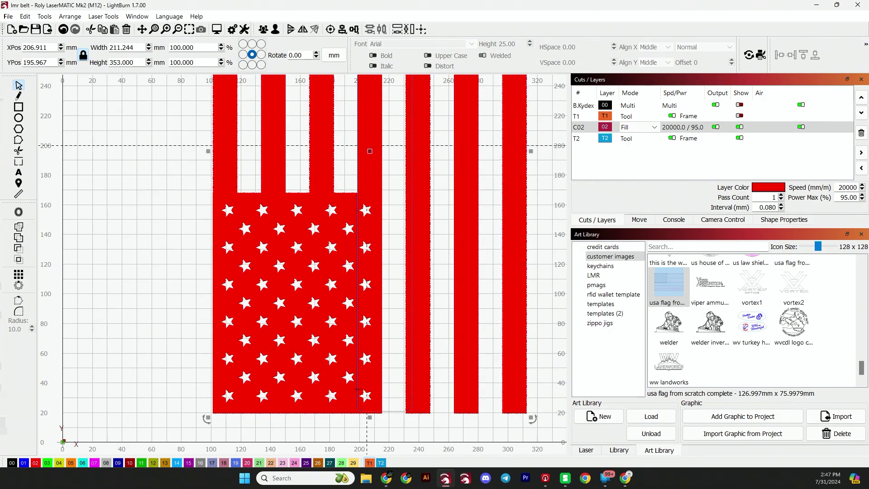
pyautogui.click(45, 16)
pyautogui.click(85, 288)
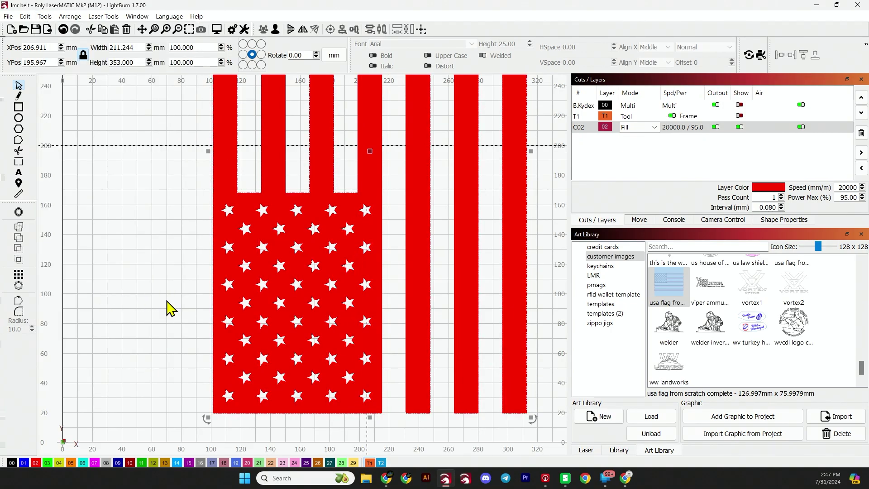
pyautogui.scroll(-2, 171, 308)
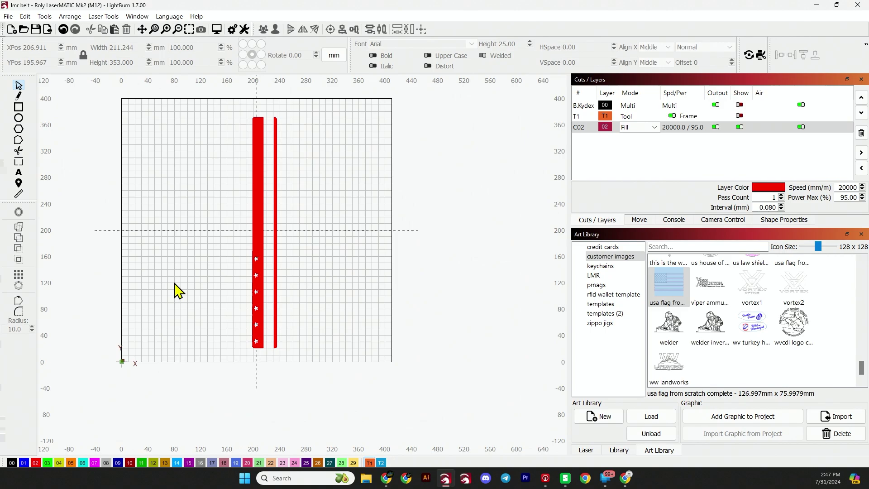
pyautogui.scroll(-1, 179, 276)
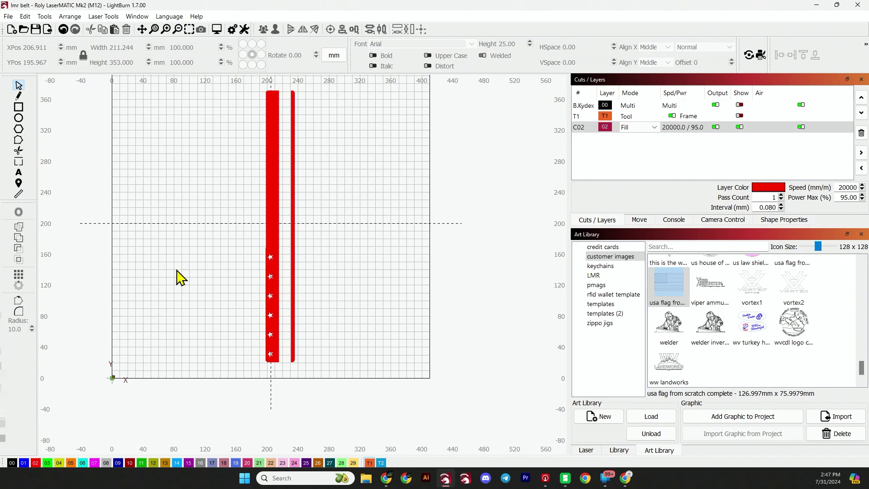
pyautogui.scroll(-3, 179, 276)
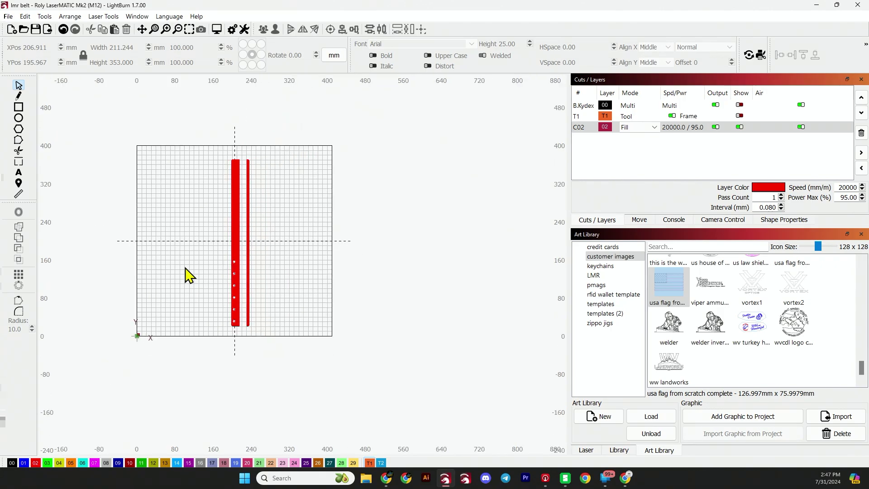
pyautogui.scroll(1, 189, 272)
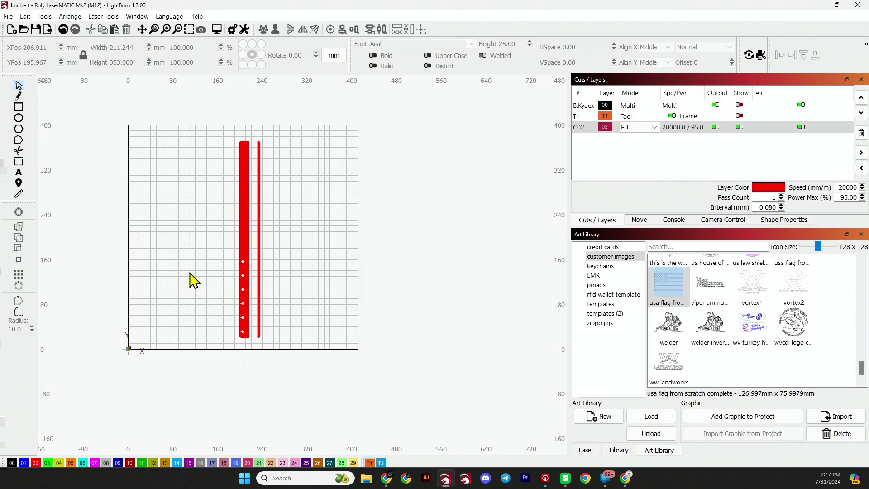
pyautogui.scroll(2, 189, 280)
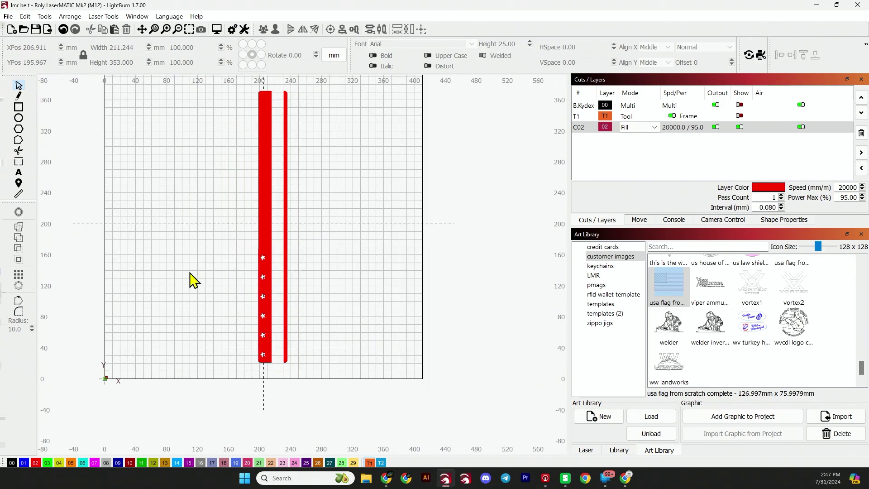
pyautogui.scroll(-1, 189, 280)
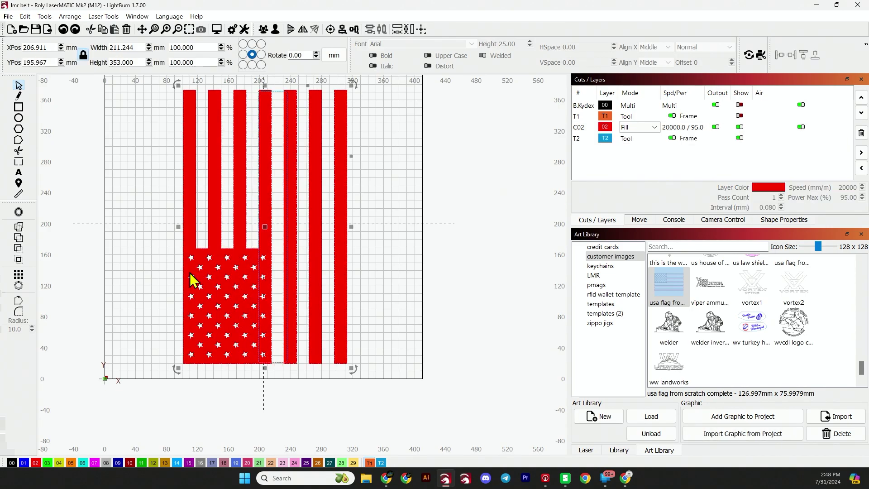
# Narrow the flag from its left edge to about 190.56 × 353 mm.
pyautogui.scroll(-1, 189, 271)
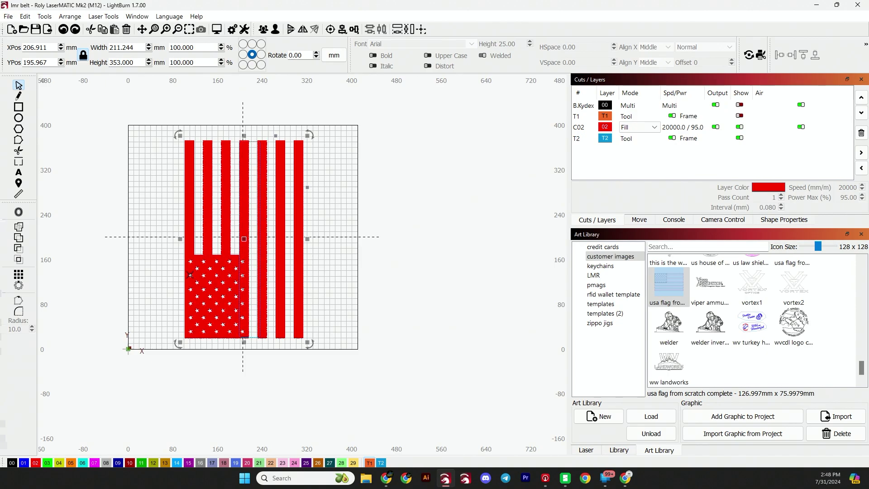
pyautogui.scroll(1, 190, 274)
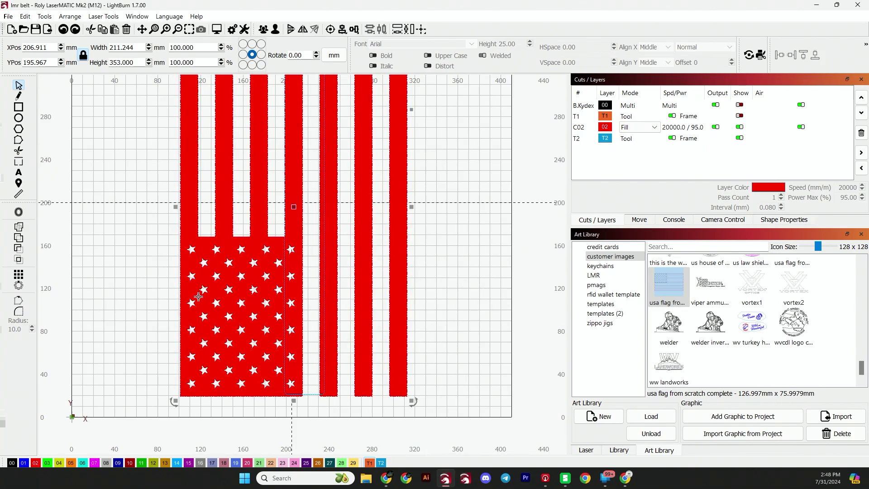
pyautogui.moveTo(175, 207)
pyautogui.mouseDown()
pyautogui.moveTo(193, 208)
pyautogui.moveTo(182, 208)
pyautogui.mouseUp()
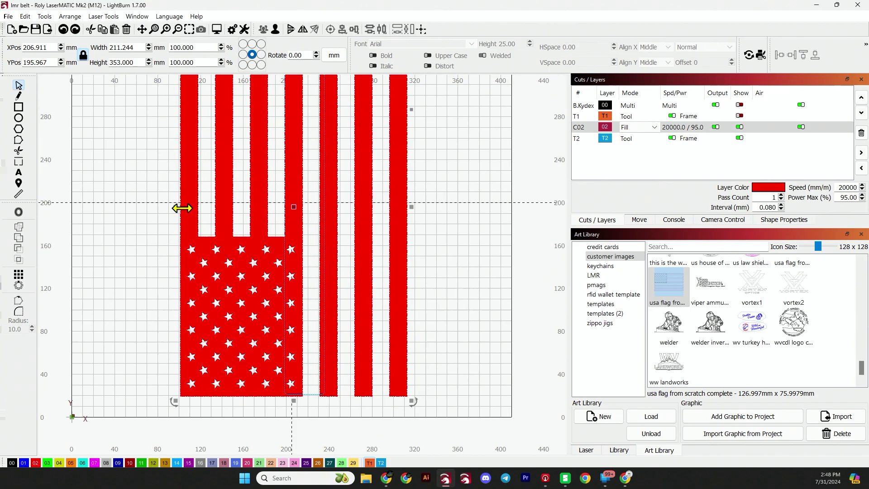
pyautogui.click(175, 258)
pyautogui.click(185, 252)
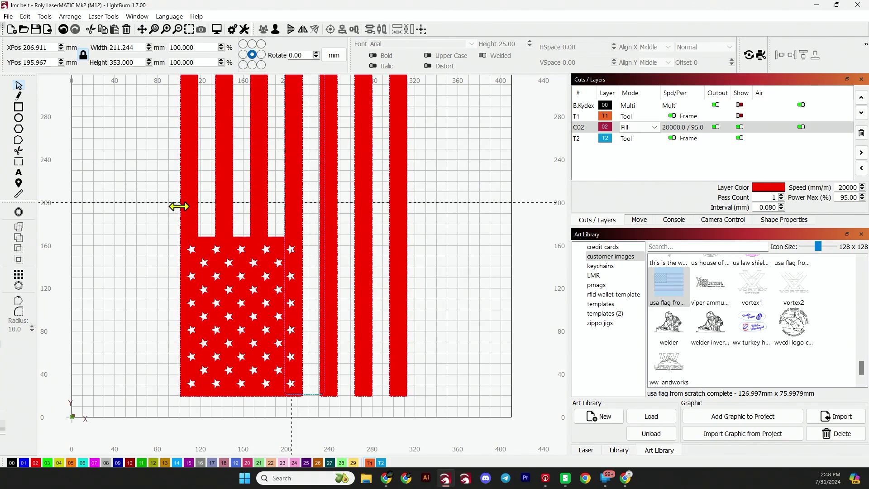
pyautogui.moveTo(177, 206); pyautogui.dragTo(200, 206)
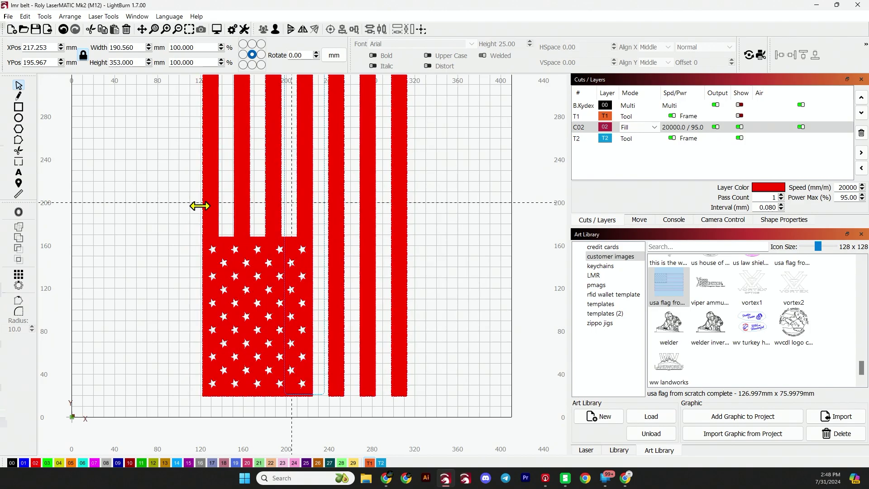
# Shift the flag slightly right to about X 209.4, Y 196.2 mm and reselect everything.
pyautogui.scroll(3, 295, 263)
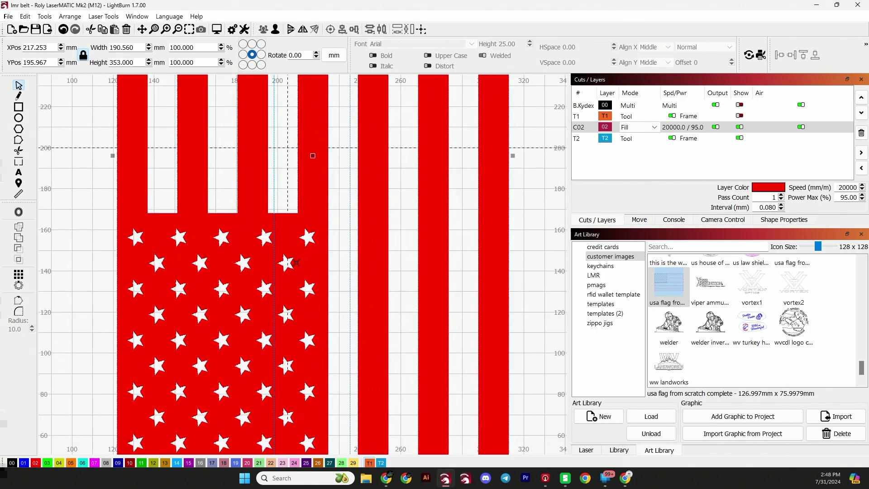
pyautogui.scroll(-3, 335, 287)
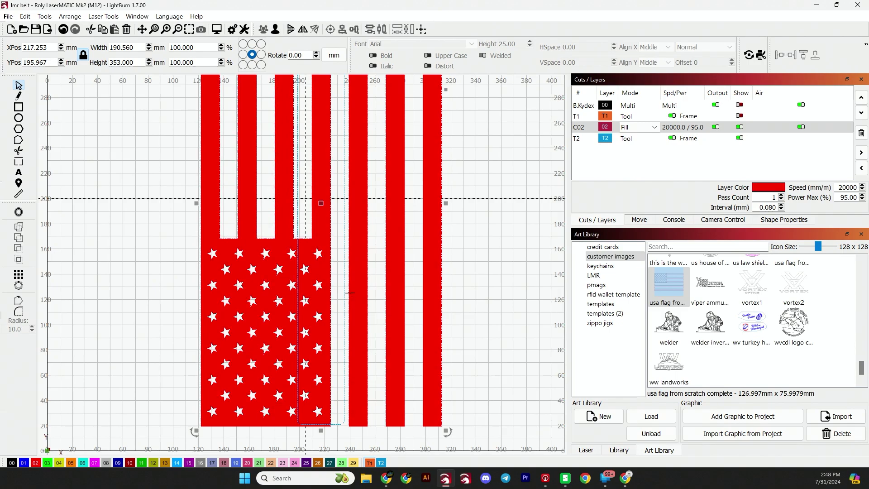
pyautogui.moveTo(322, 203); pyautogui.dragTo(311, 205)
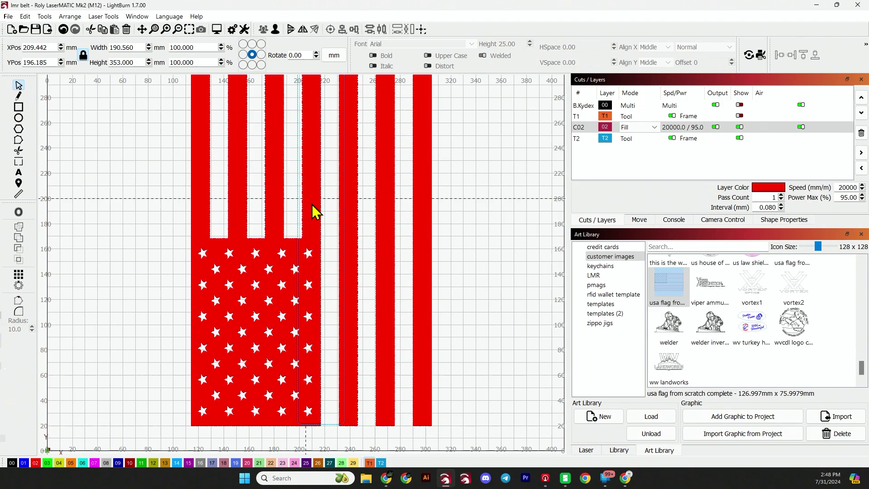
pyautogui.click(471, 371)
pyautogui.hotkey('ctrl', 'a')
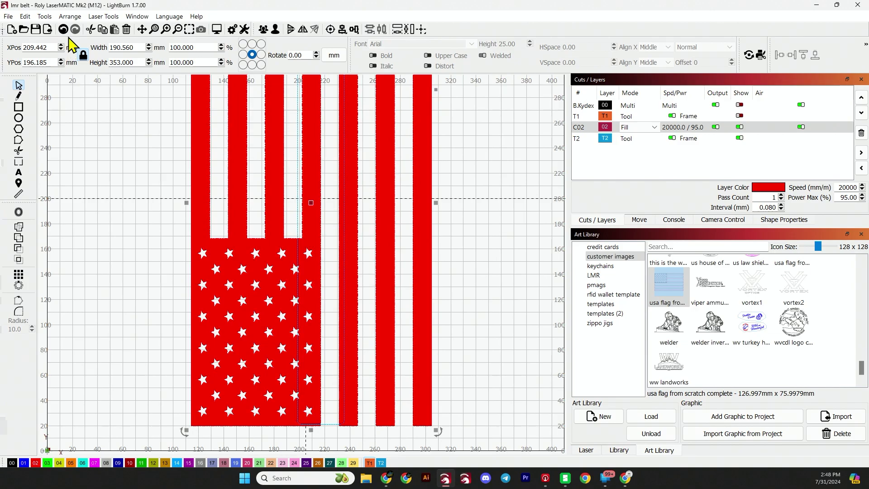
pyautogui.click(44, 17)
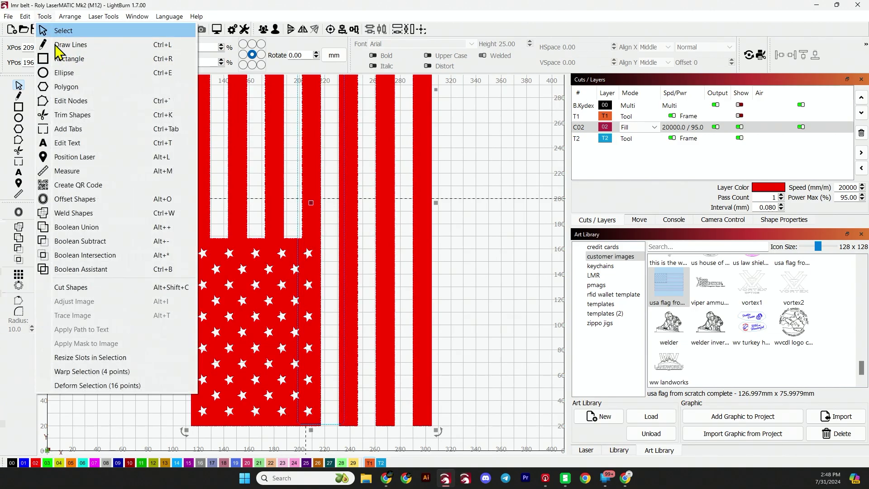
pyautogui.click(85, 288)
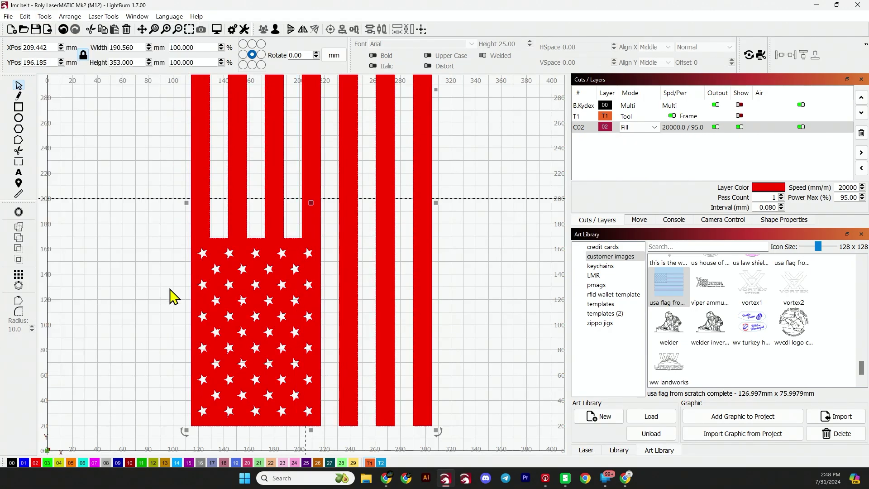
pyautogui.click(214, 329)
pyautogui.press('Delete')
pyautogui.scroll(-3, 215, 329)
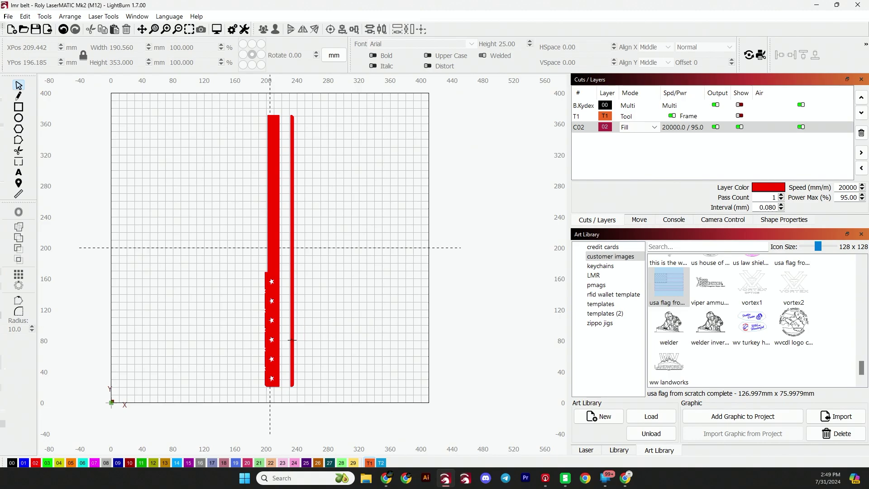
pyautogui.scroll(5, 251, 346)
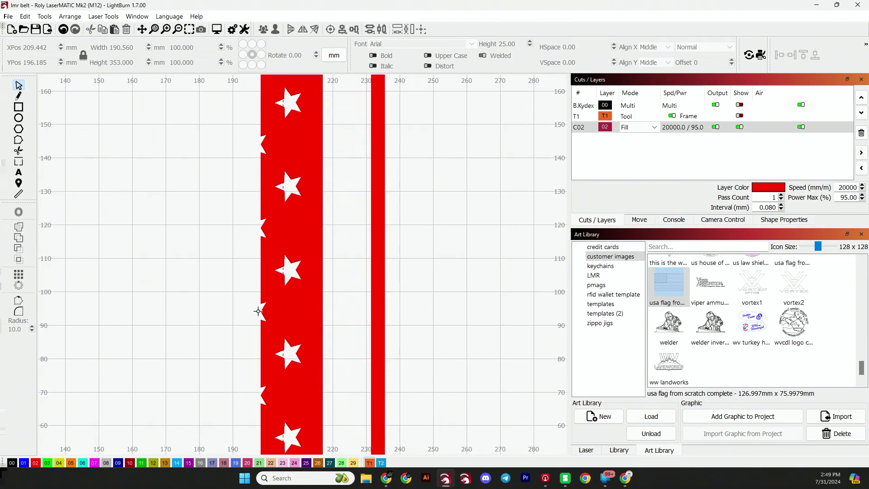
pyautogui.scroll(-3, 272, 316)
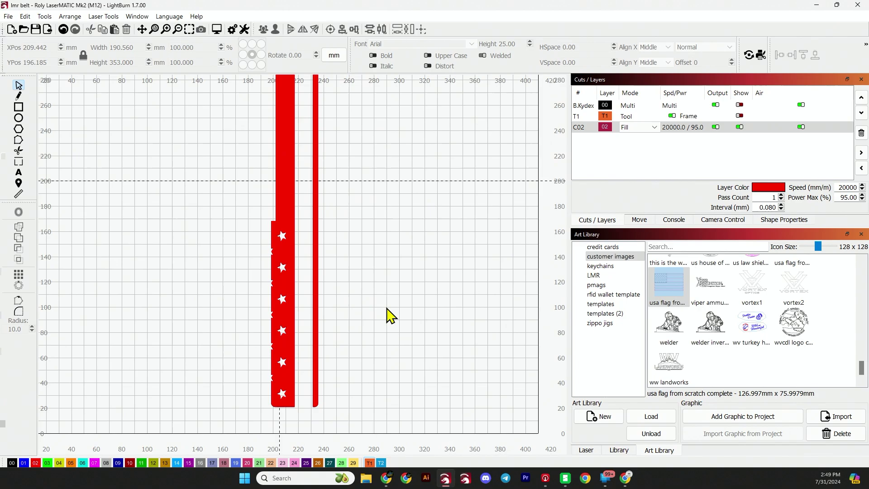
pyautogui.scroll(-2, 390, 315)
pyautogui.scroll(4, 348, 287)
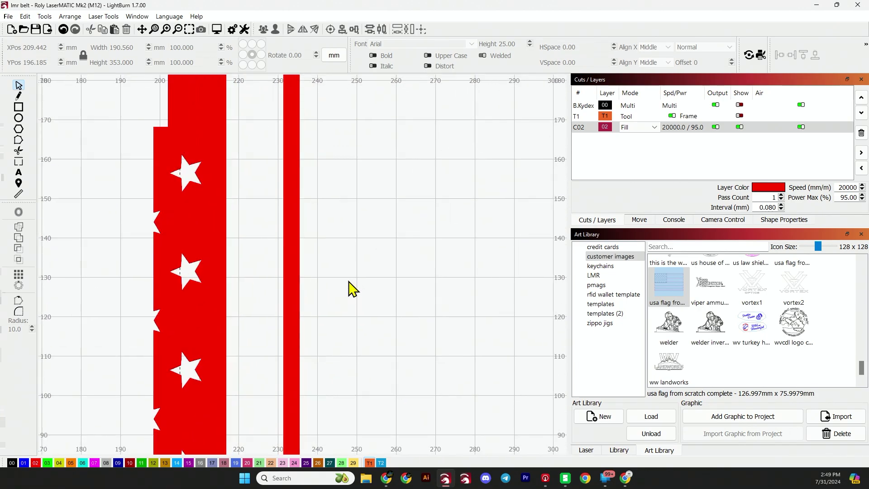
pyautogui.scroll(-4, 348, 286)
pyautogui.scroll(1, 351, 287)
pyautogui.scroll(-1, 352, 287)
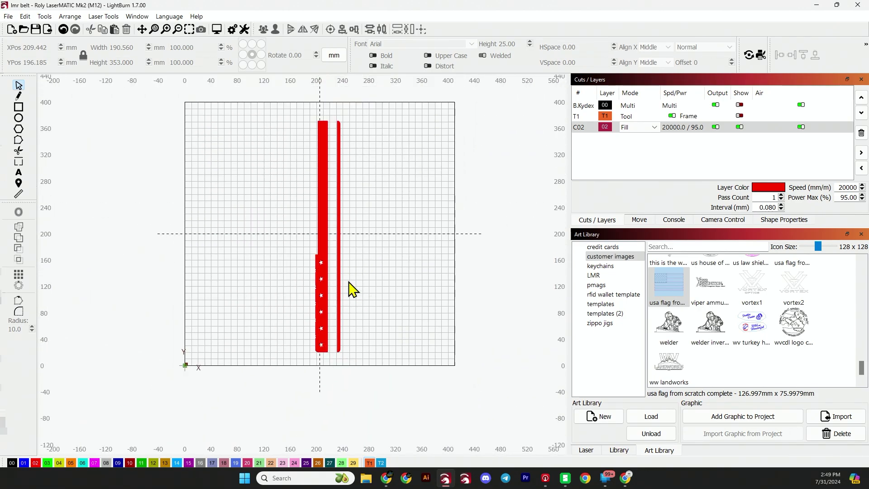
pyautogui.scroll(2, 323, 221)
pyautogui.scroll(-3, 323, 219)
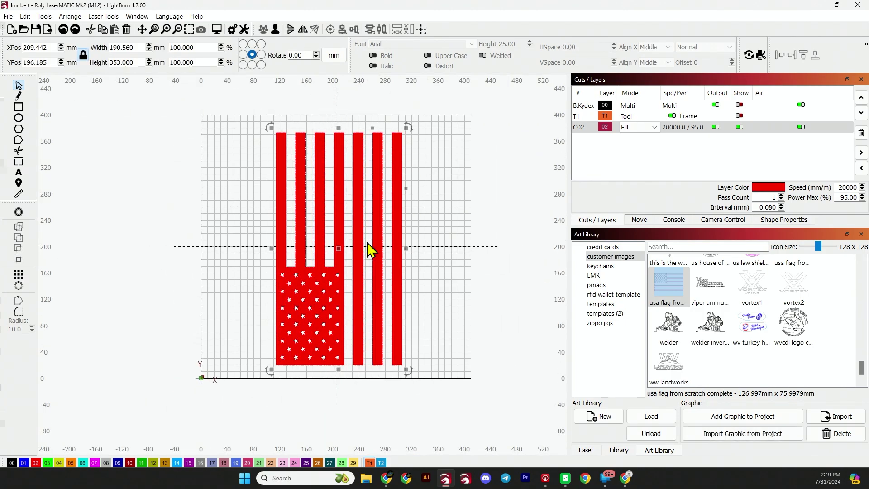
# Select the red flag graphic on its own, leaving the strip template unselected.
pyautogui.click(367, 243)
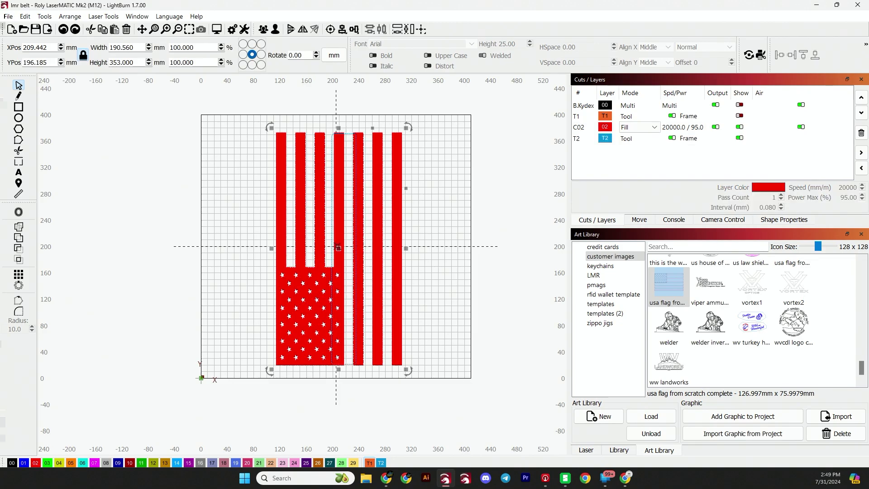
pyautogui.scroll(4, 334, 250)
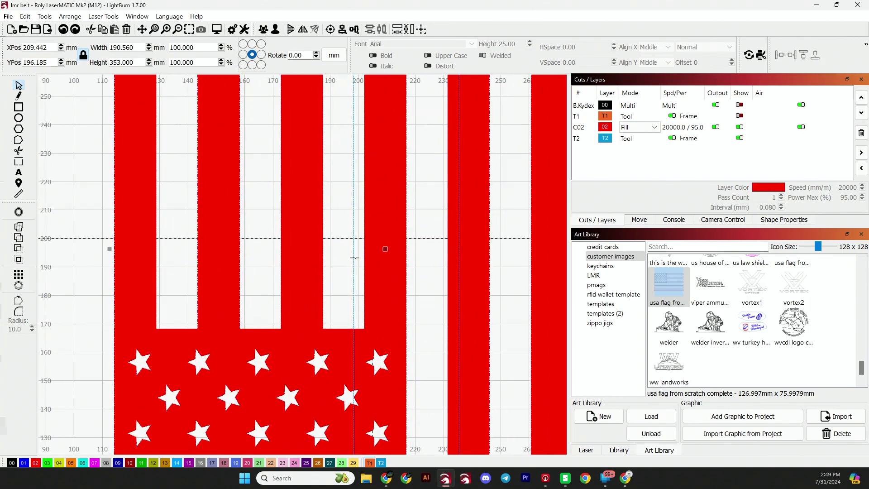
pyautogui.click(92, 242)
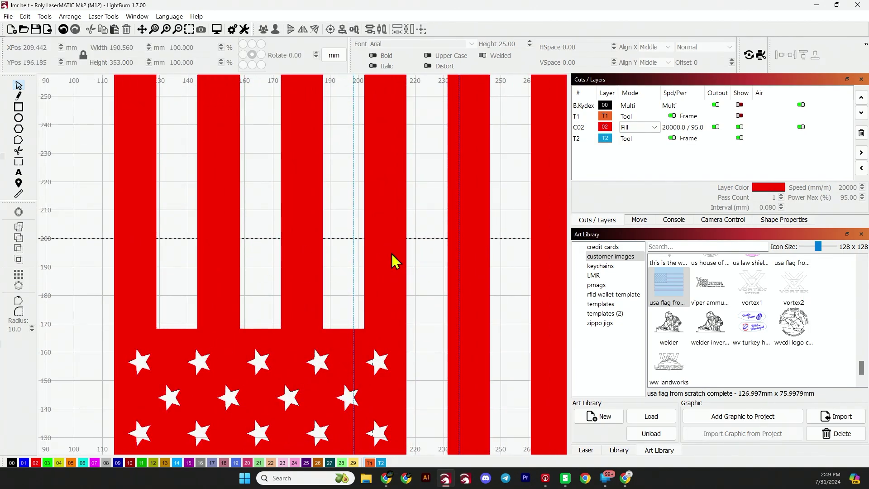
pyautogui.click(353, 263)
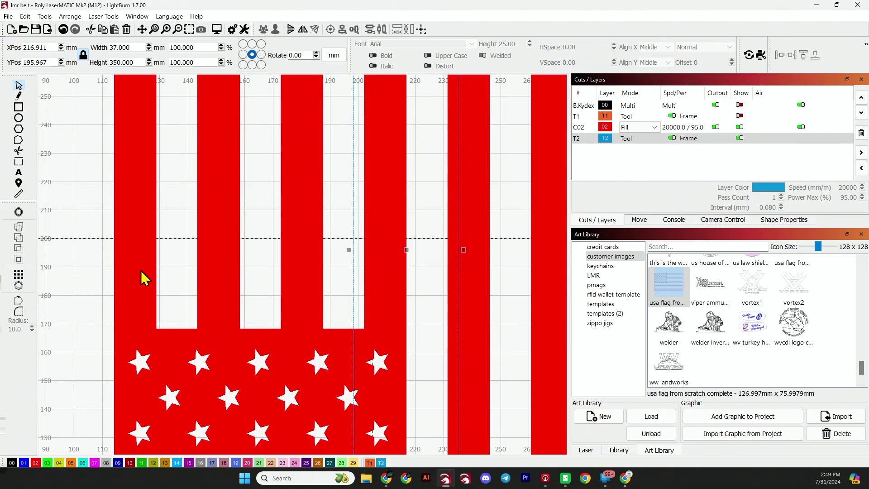
pyautogui.click(86, 286)
pyautogui.click(312, 325)
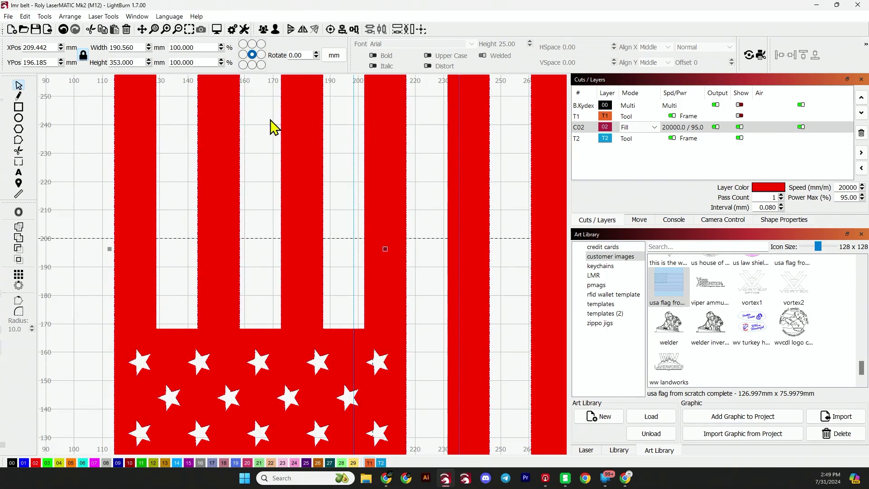
# Cut the flag along the strip template, delete the leftovers, and select the 37 × 350 mm strip.
pyautogui.click(44, 16)
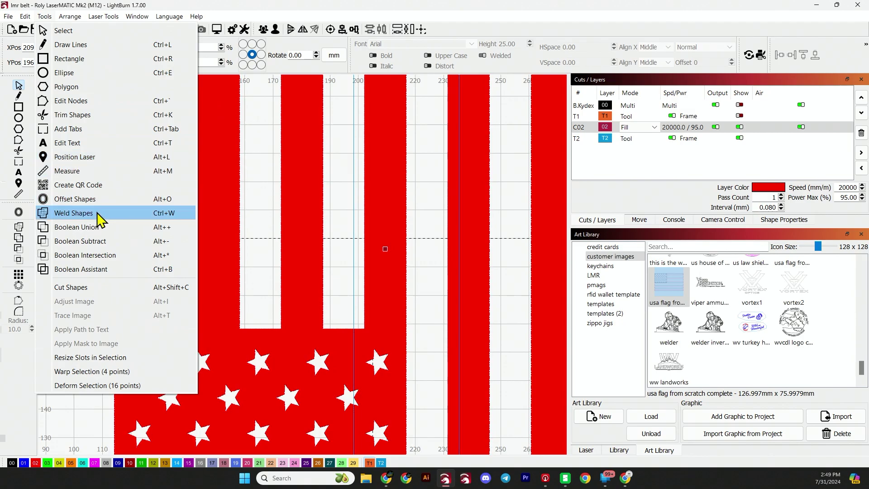
pyautogui.click(97, 287)
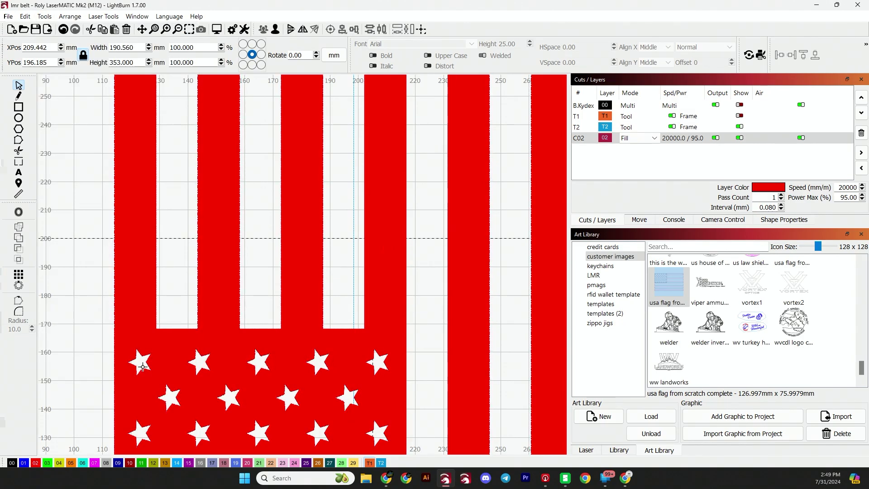
pyautogui.press('Delete')
pyautogui.scroll(3, 340, 307)
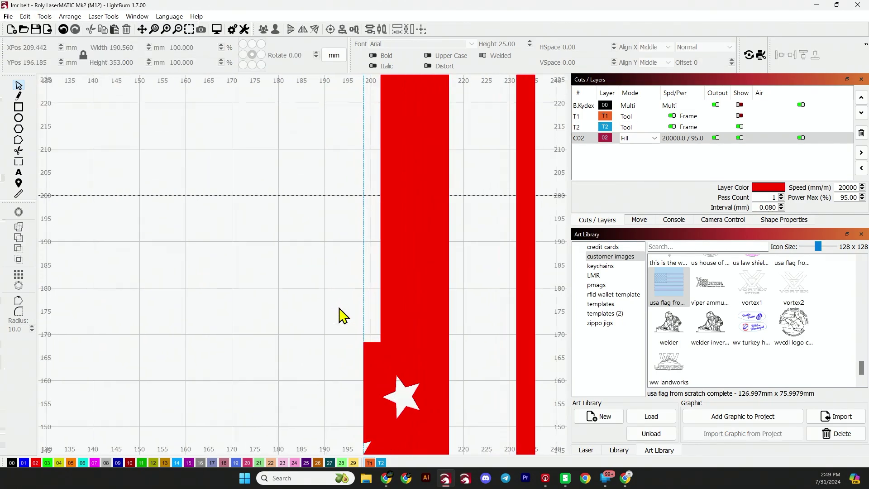
pyautogui.scroll(2, 339, 308)
pyautogui.scroll(-6, 339, 307)
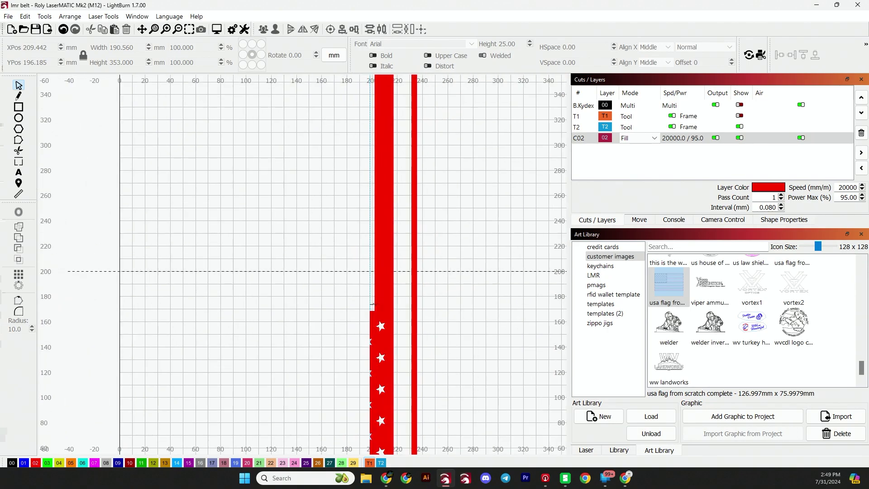
pyautogui.scroll(-2, 377, 271)
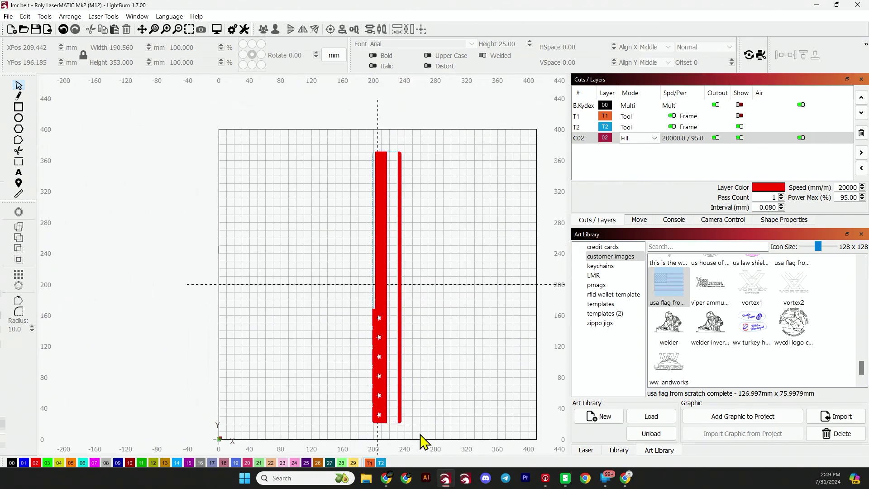
pyautogui.moveTo(423, 438); pyautogui.dragTo(359, 382)
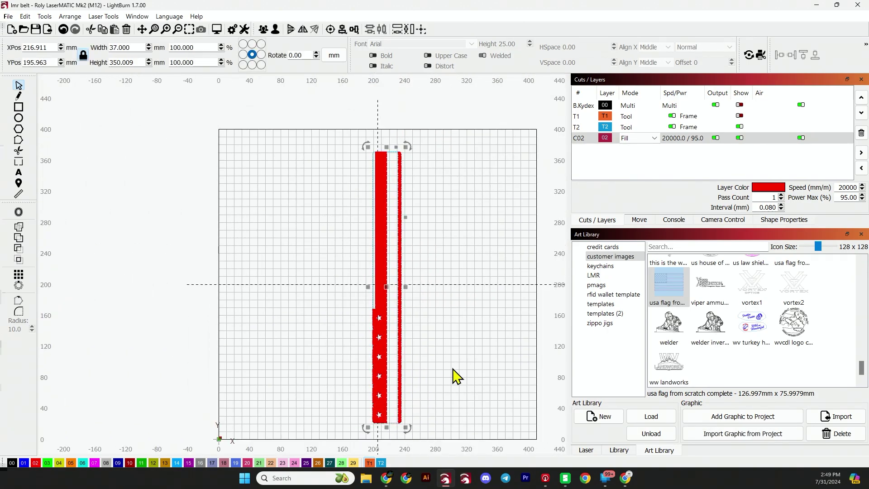